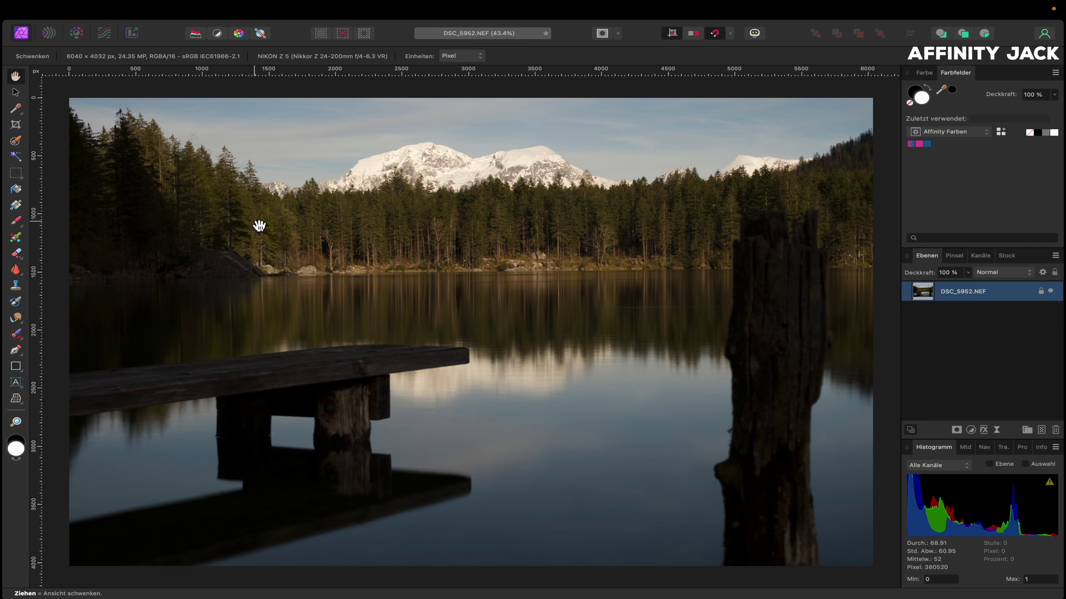
Step: Crop to a 16 x 9 frame levelled along the shoreline, giving 5972 x 3359 px
click(16, 127)
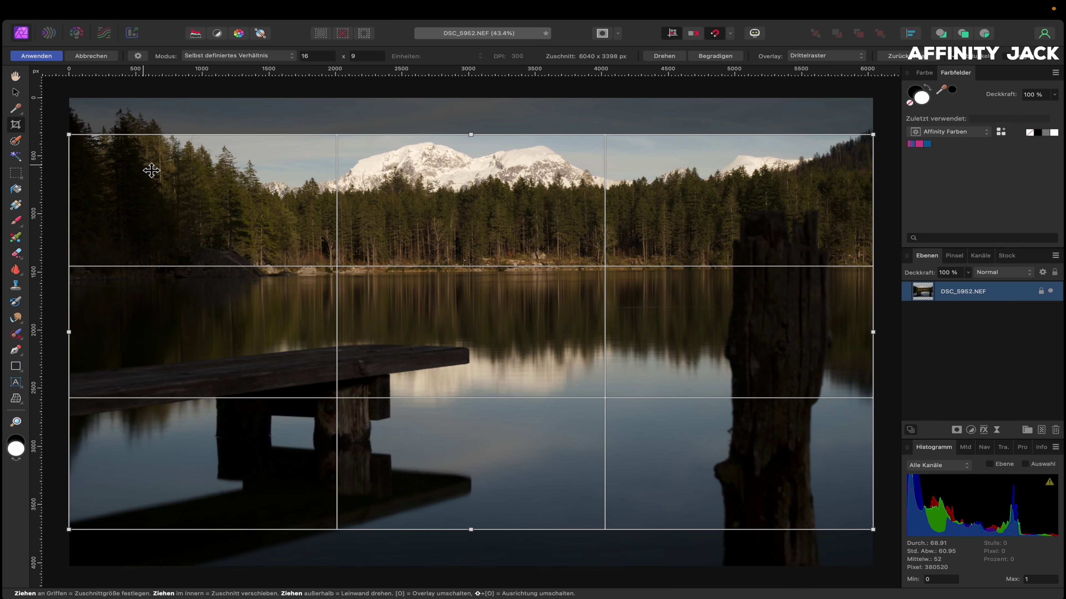
drag(220, 203, 219, 179)
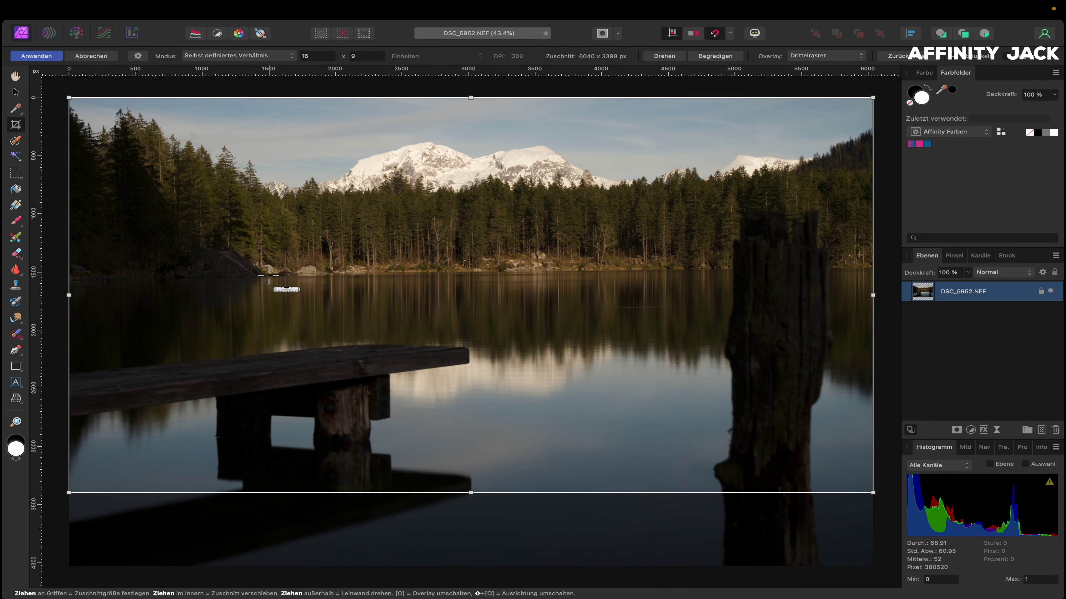
drag(269, 275, 722, 271)
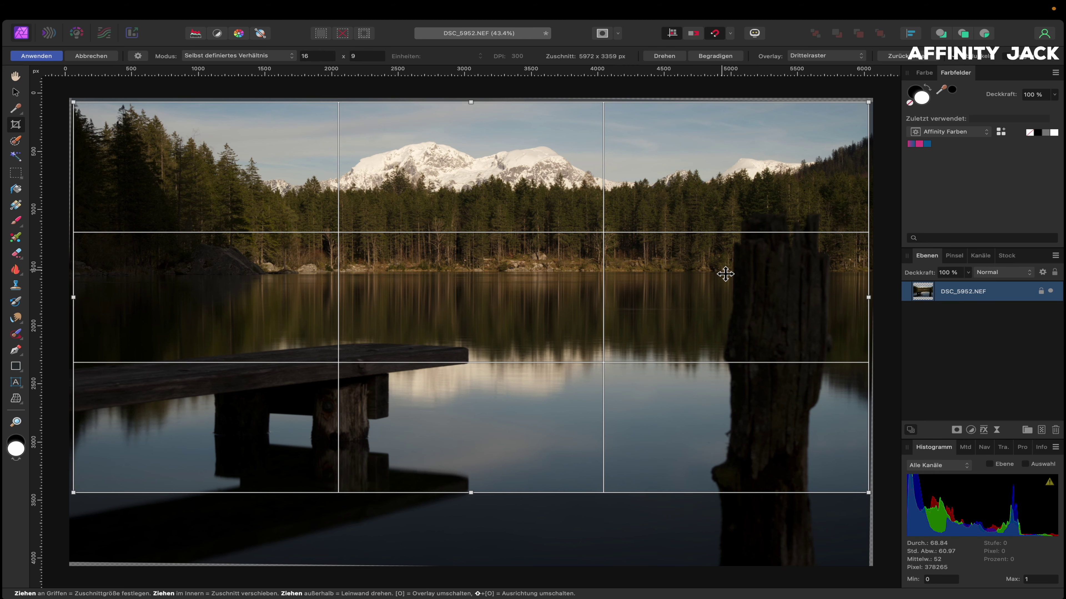
key(Return)
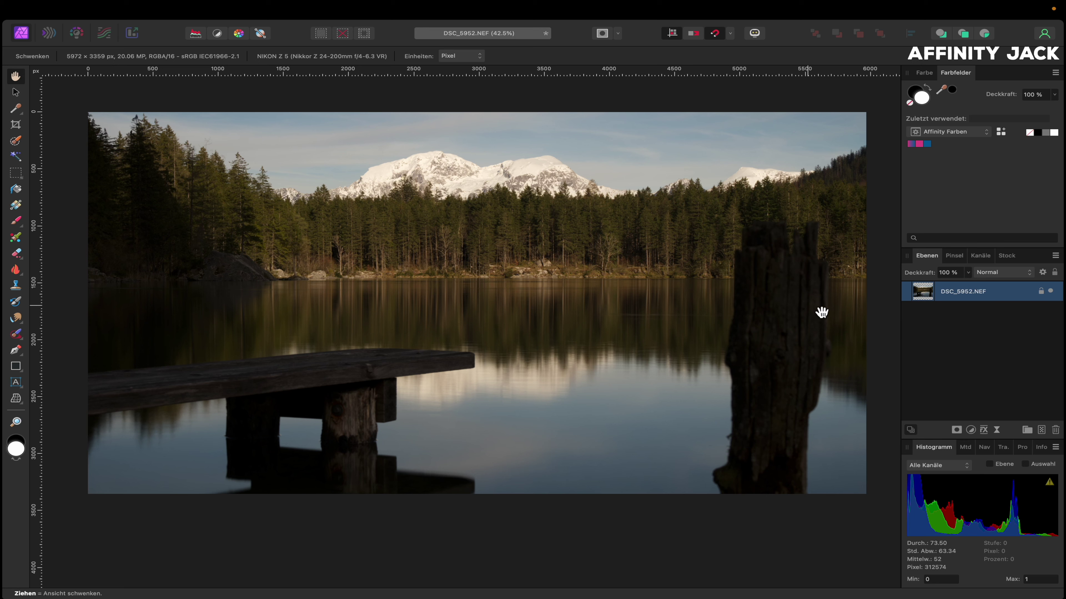
Step: Add a White Balance adjustment and sample a neutral white point from the photo
click(970, 429)
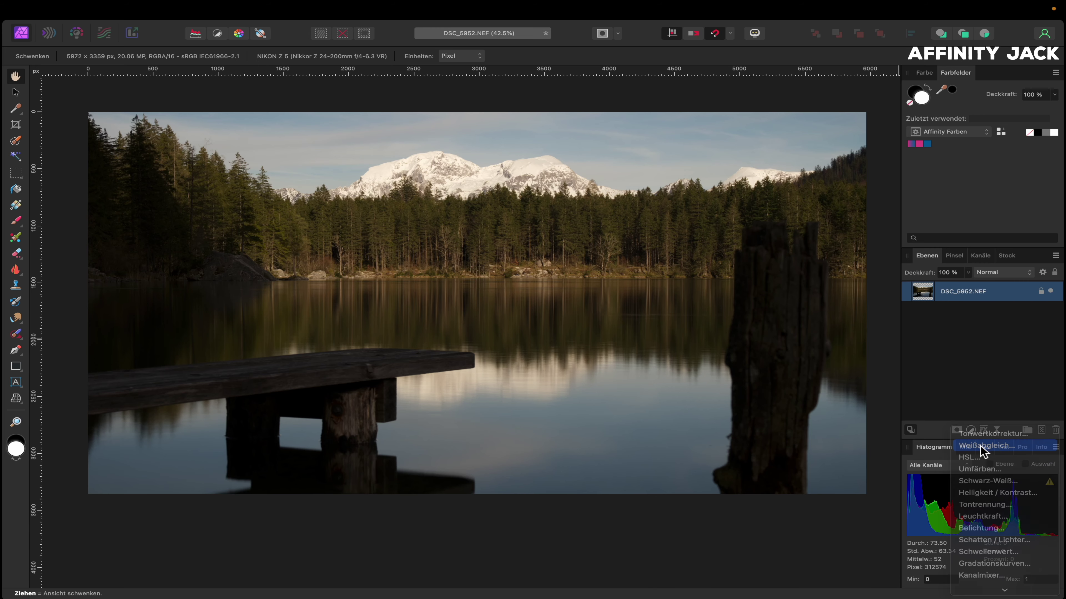
click(981, 449)
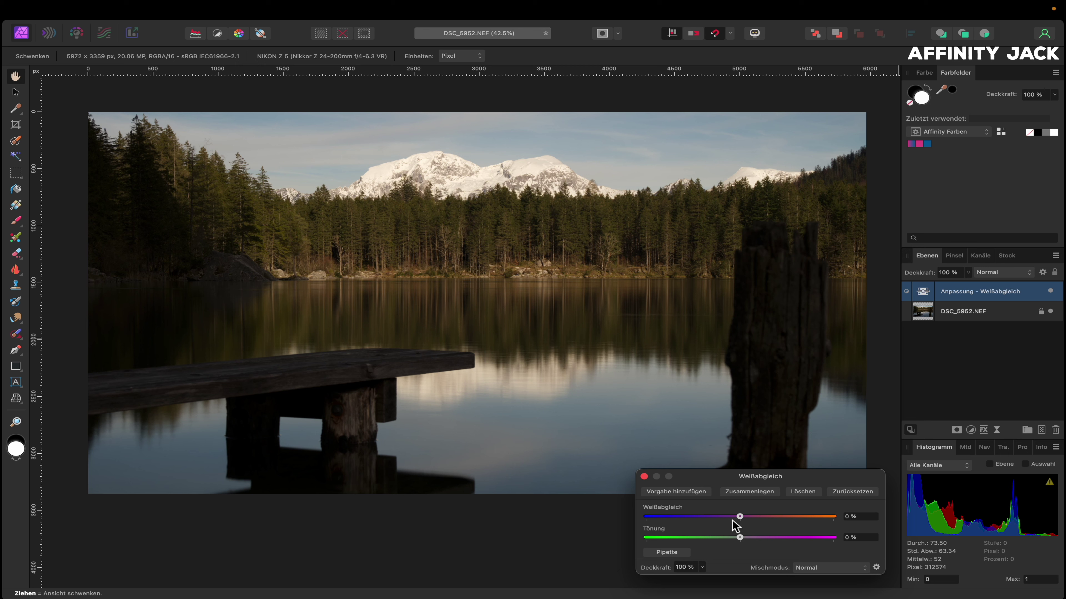
click(676, 555)
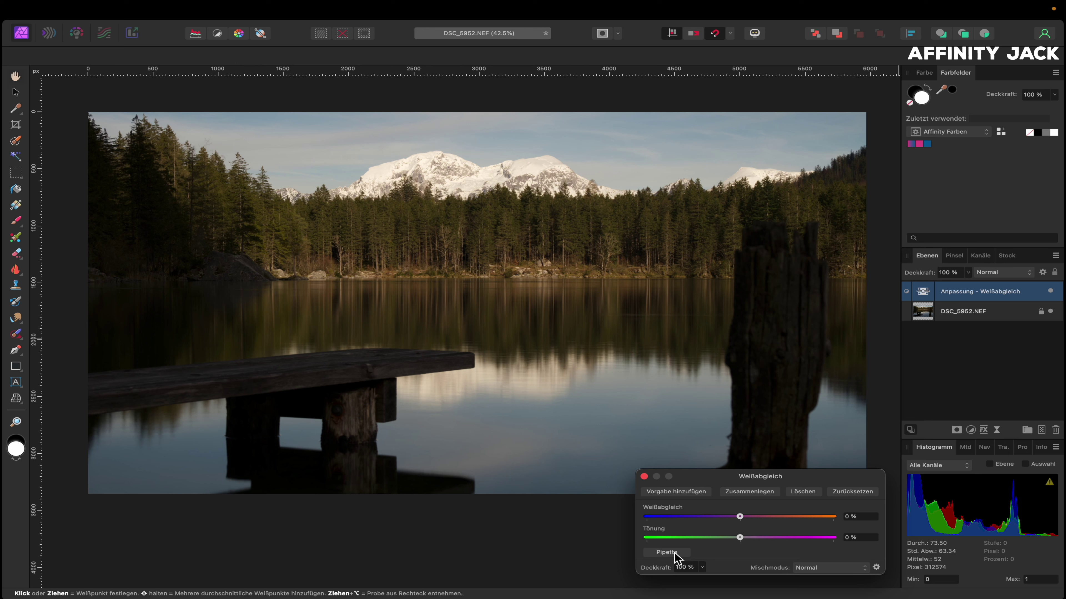
click(484, 172)
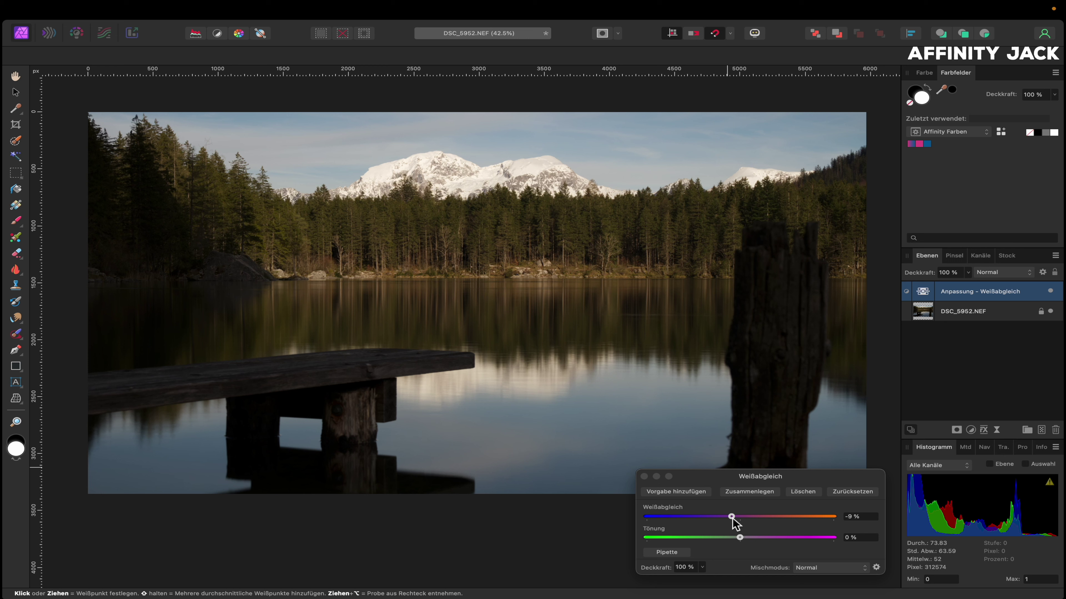
Step: Set white balance to -46 % and tint to -11 %, then toggle the layer to compare
drag(733, 518, 695, 517)
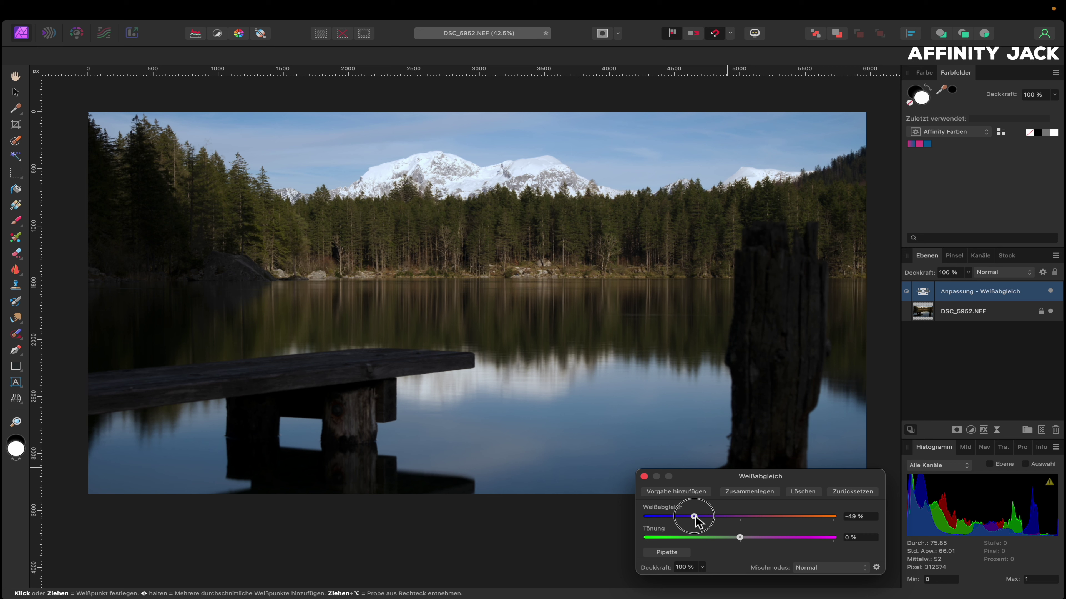
drag(695, 517, 697, 518)
drag(697, 517, 698, 518)
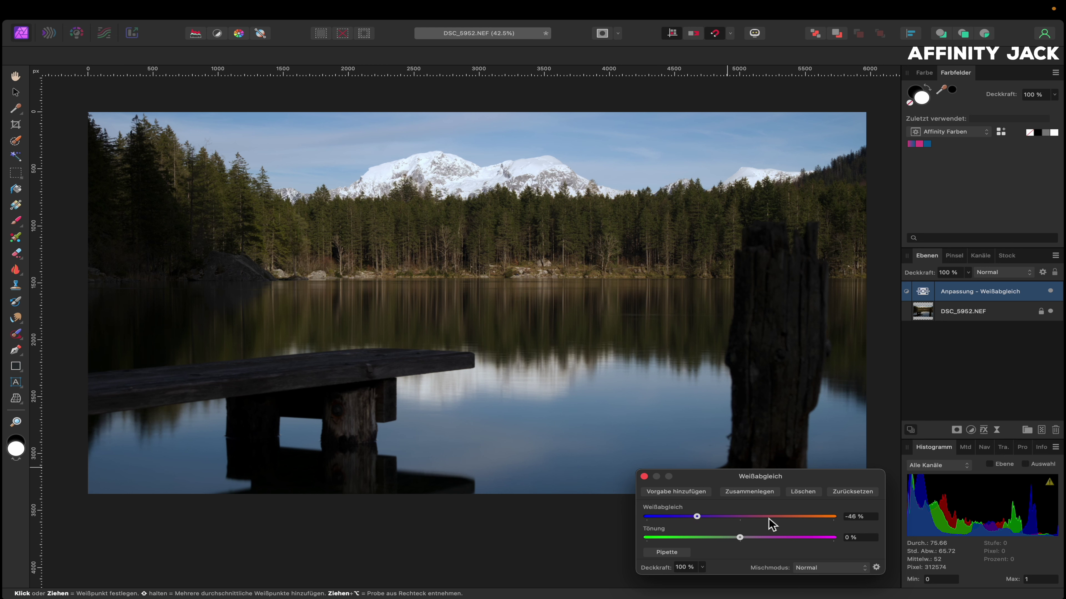
click(739, 538)
drag(741, 539, 732, 538)
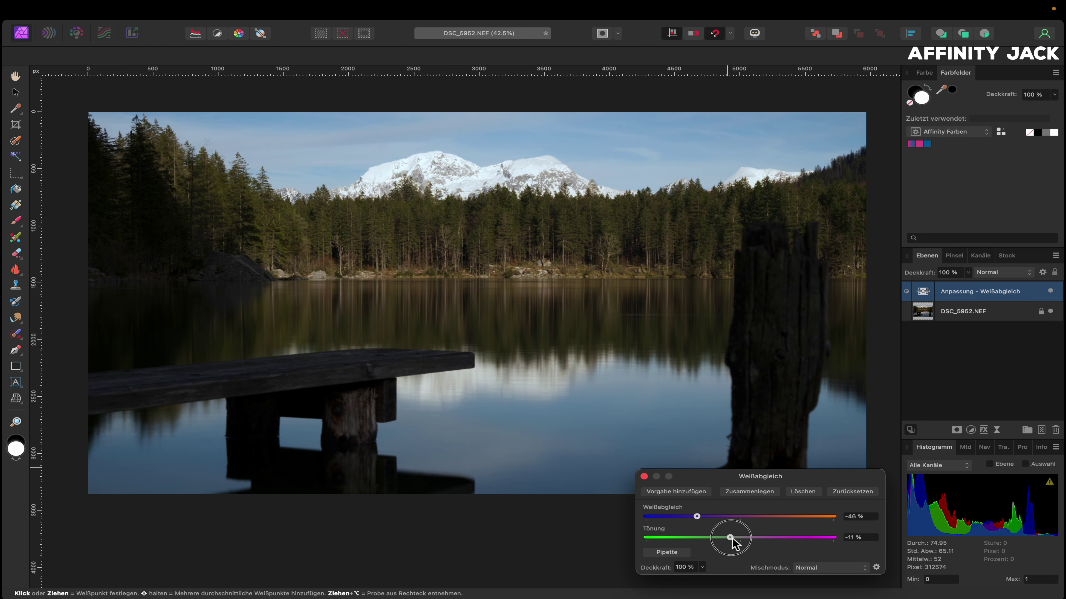
click(644, 478)
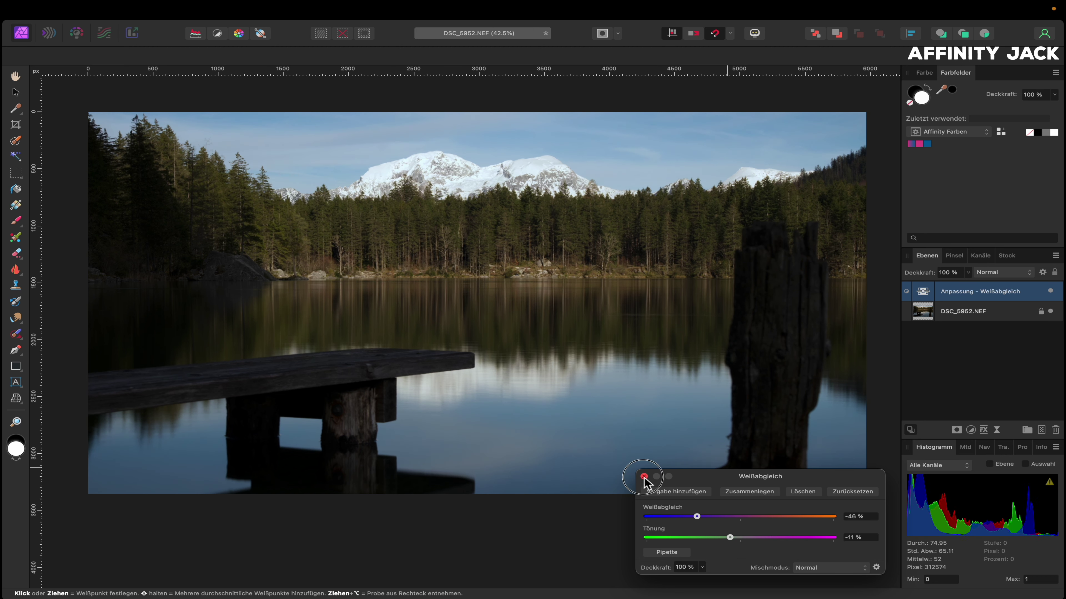
click(1050, 291)
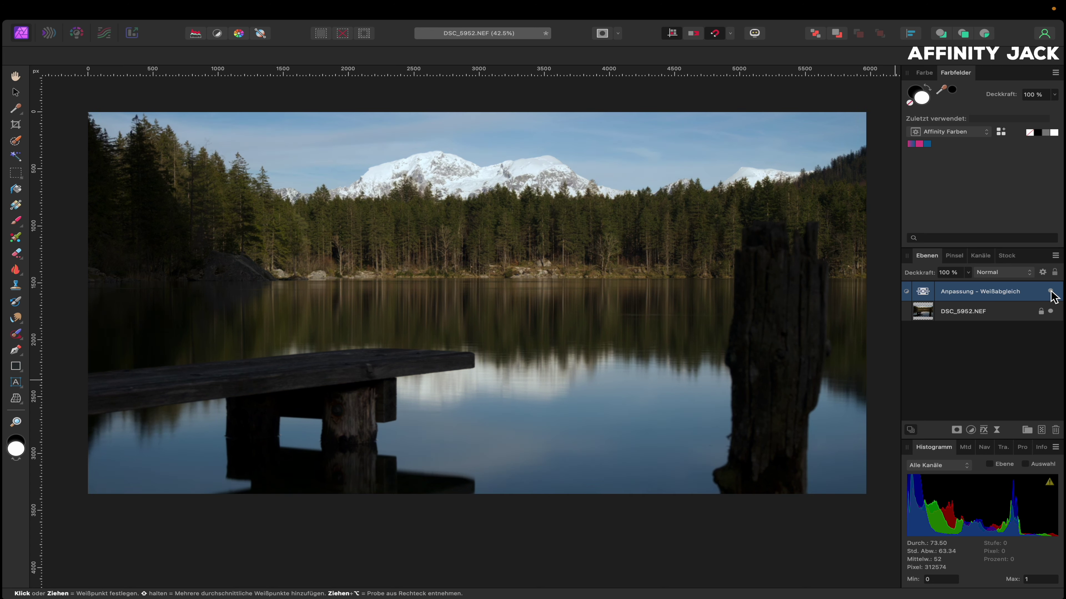
click(1050, 291)
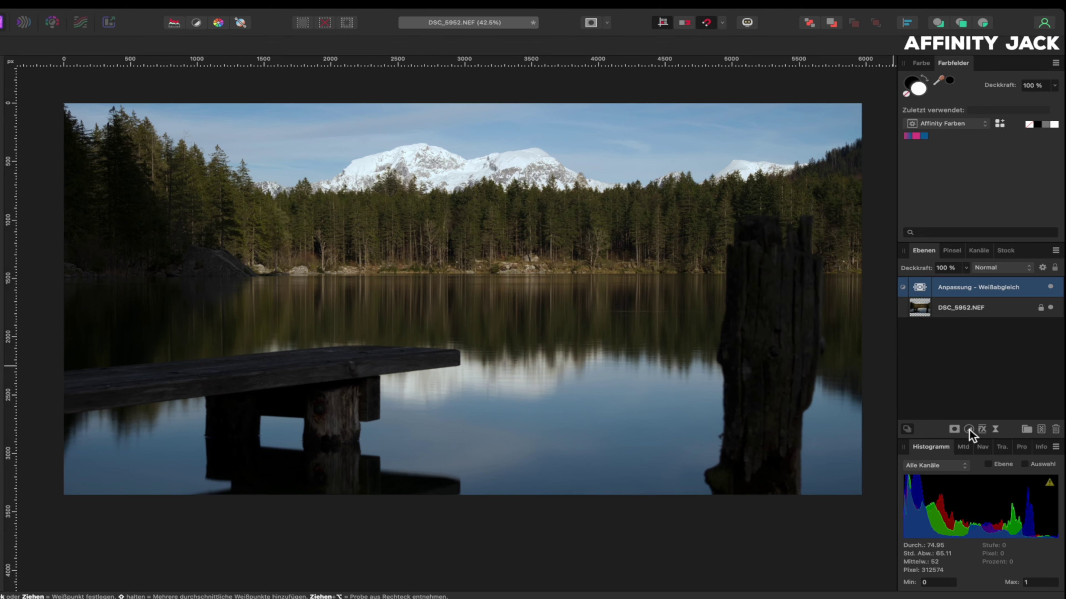
Step: Add a Levels adjustment with the white level at 98 %, then fit the photo in the window
click(970, 430)
click(973, 441)
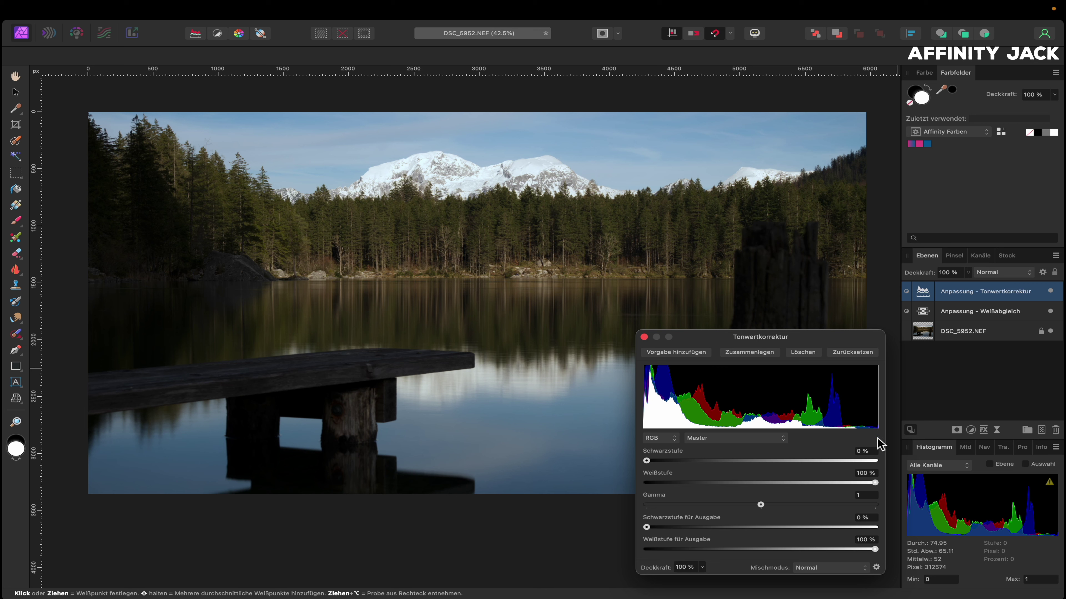
mouse_move(876, 483)
mouse_down()
mouse_move(854, 482)
mouse_move(872, 482)
mouse_up()
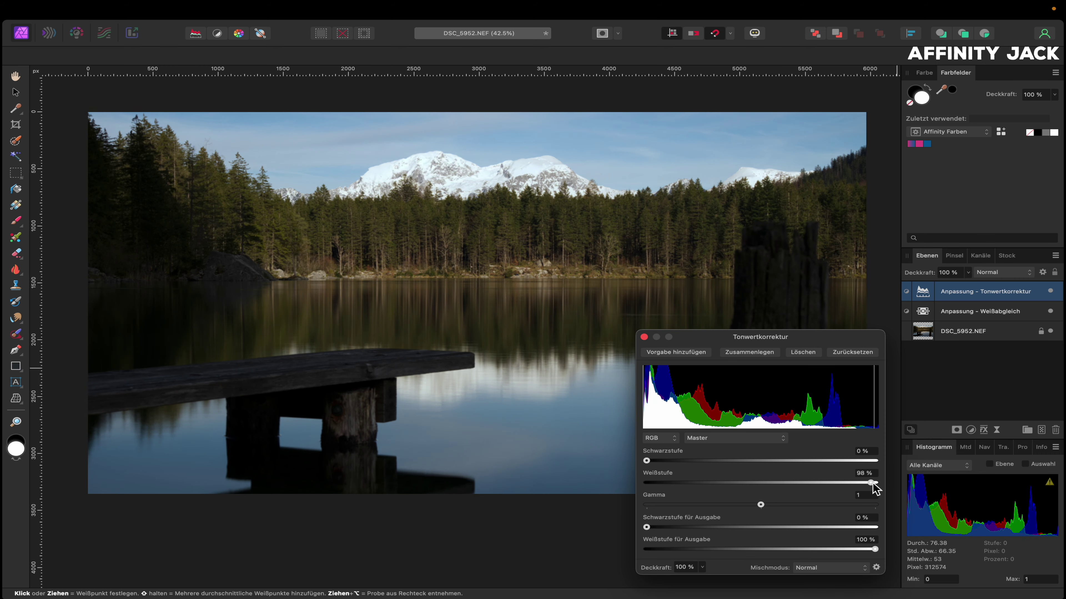
scroll(539, 195, up, 5)
scroll(537, 190, up, 2)
scroll(537, 190, left, 2)
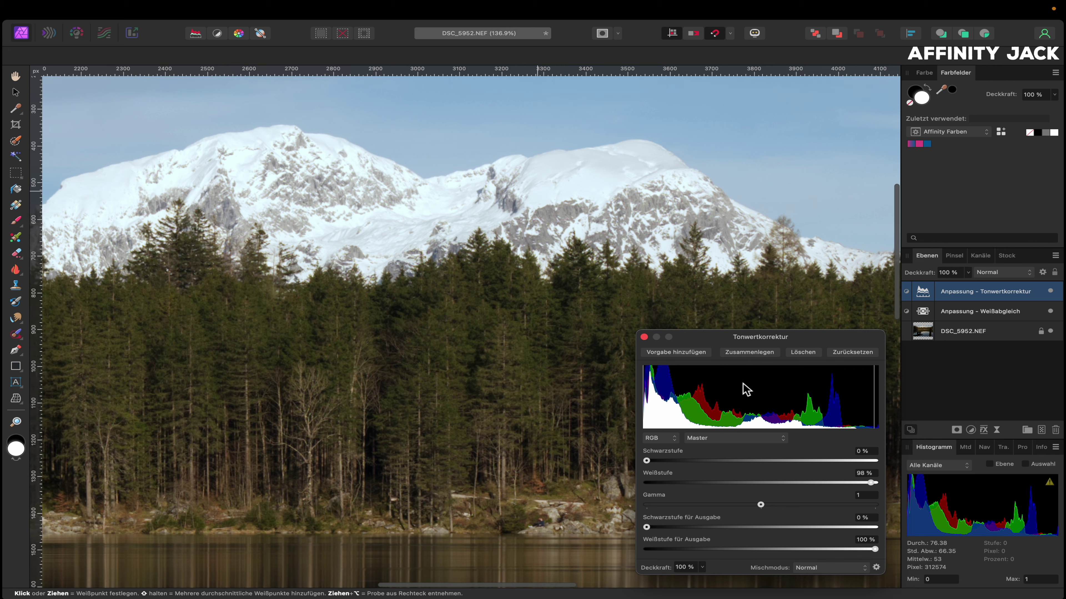
drag(871, 482, 864, 484)
click(644, 336)
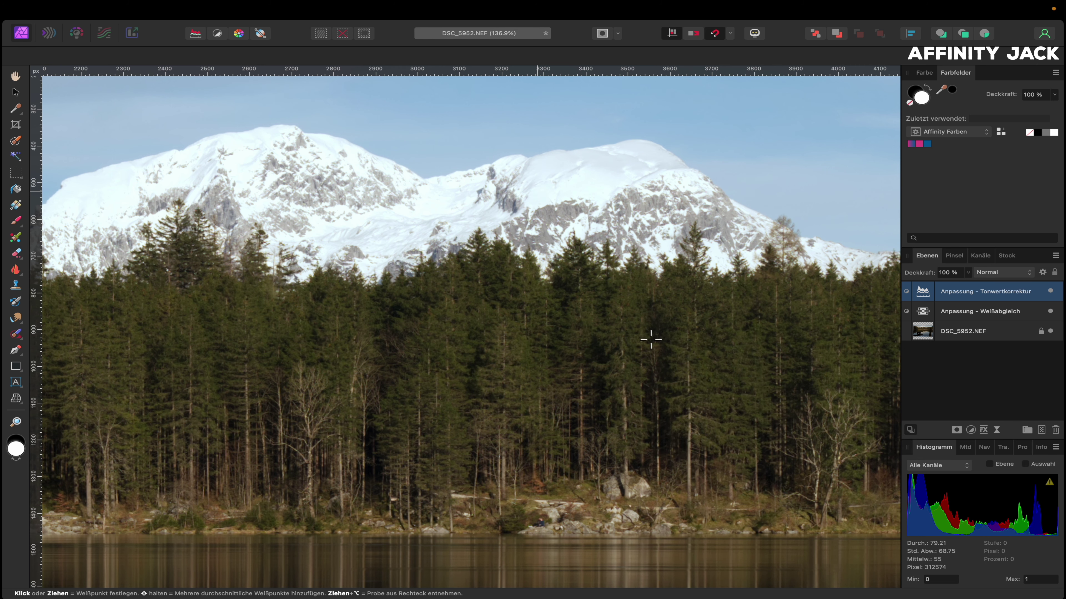
key(super+0)
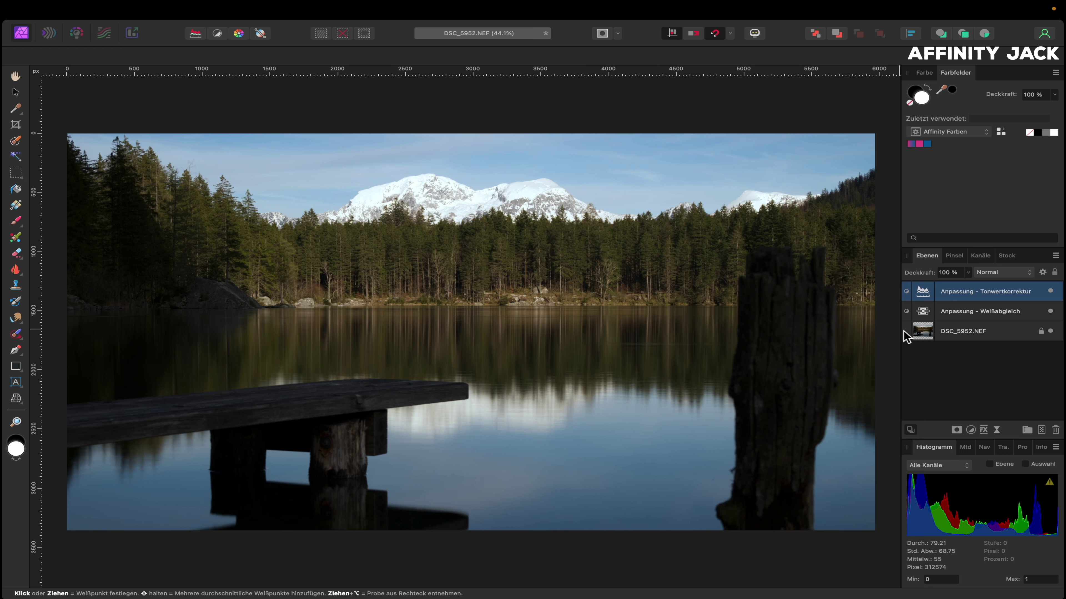
Step: Add a Clarity live filter at 47 % strength to the DSC_5952.NEF photo layer
click(921, 338)
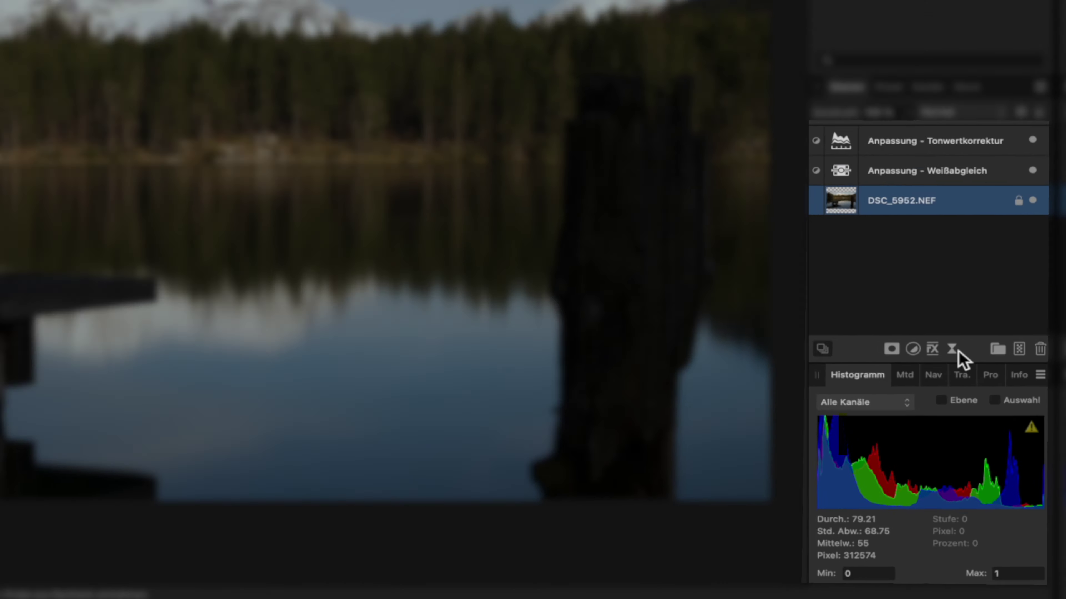
click(996, 430)
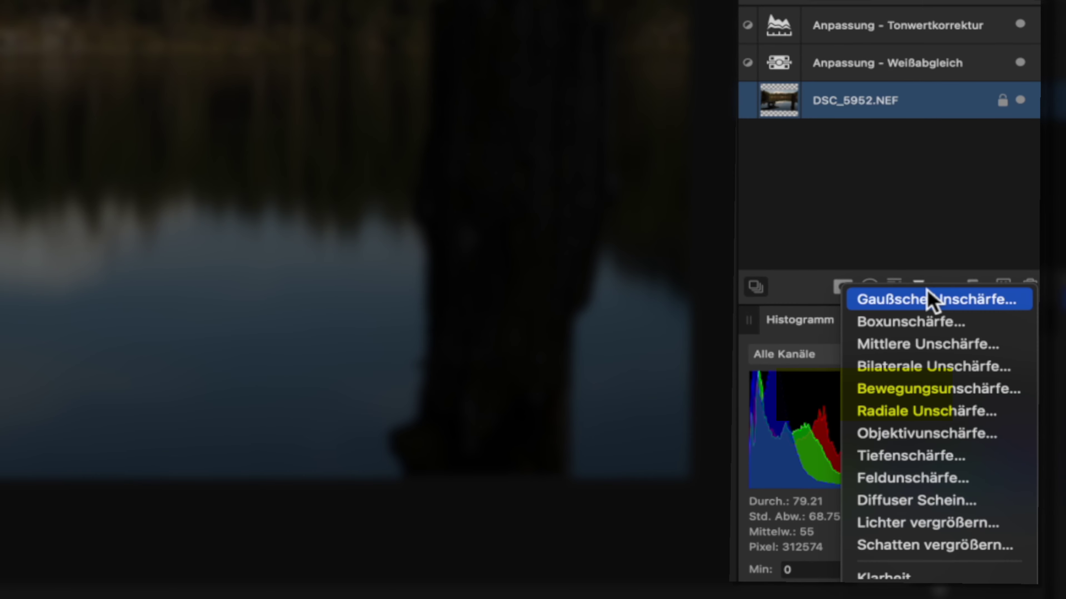
scroll(942, 336, down, 10)
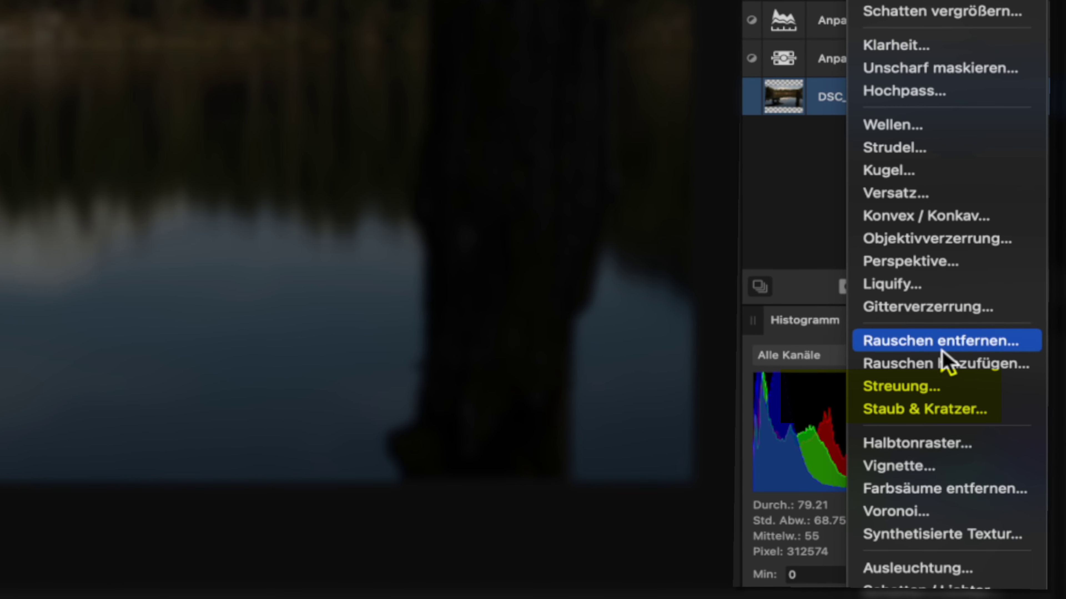
click(945, 47)
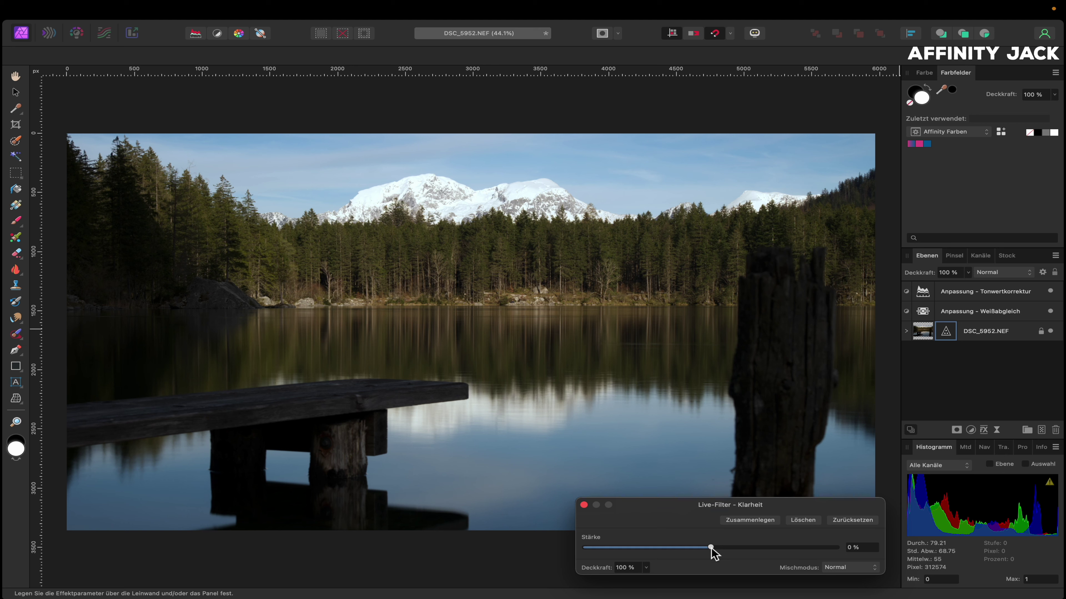
drag(804, 563, 713, 558)
drag(779, 551, 771, 552)
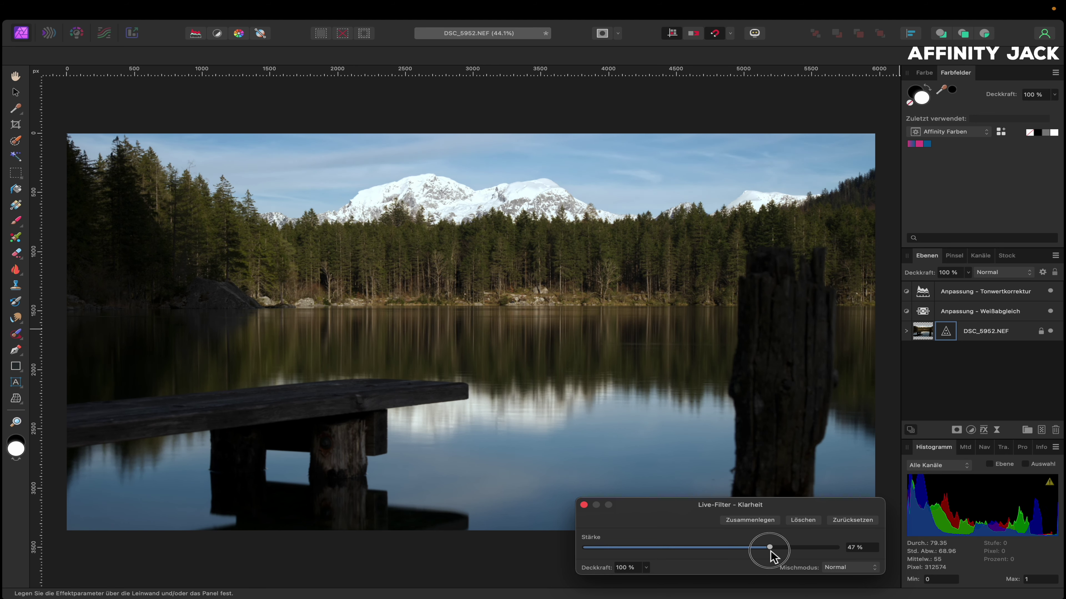
click(584, 505)
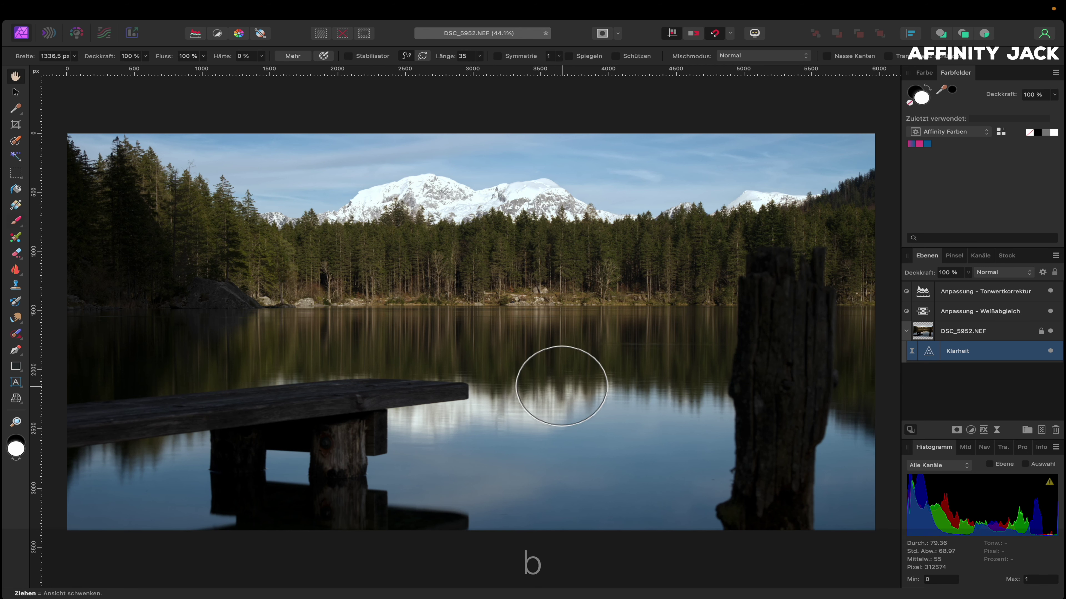
Step: Paint black on the Clarity mask over the lake with a brush of about 521.5 px
key(b)
key(x)
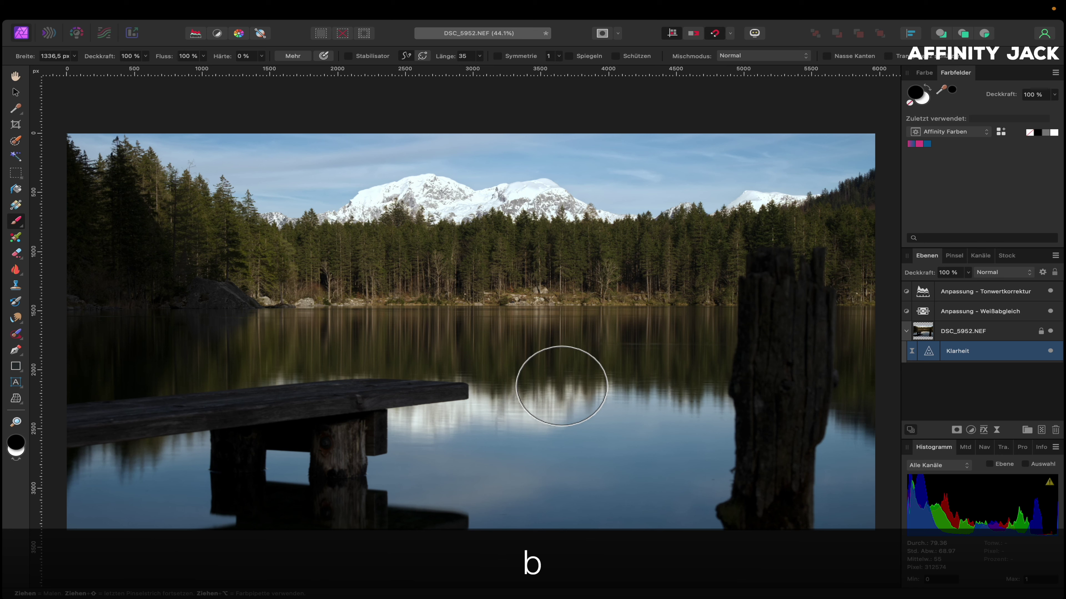
drag(562, 367, 554, 357)
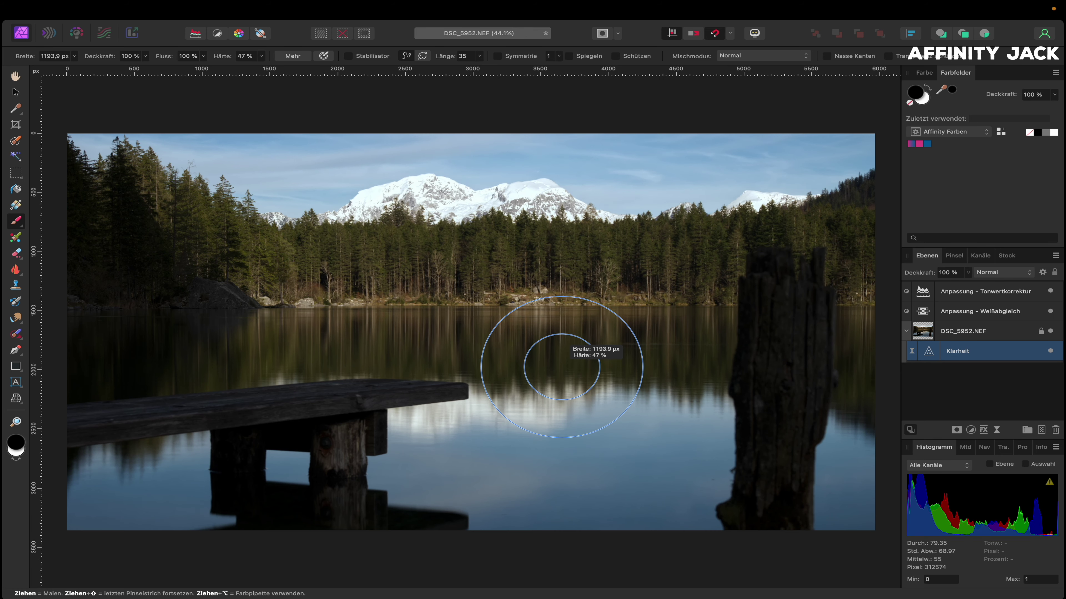
mouse_move(500, 340)
mouse_down()
mouse_move(676, 357)
mouse_move(387, 239)
mouse_up()
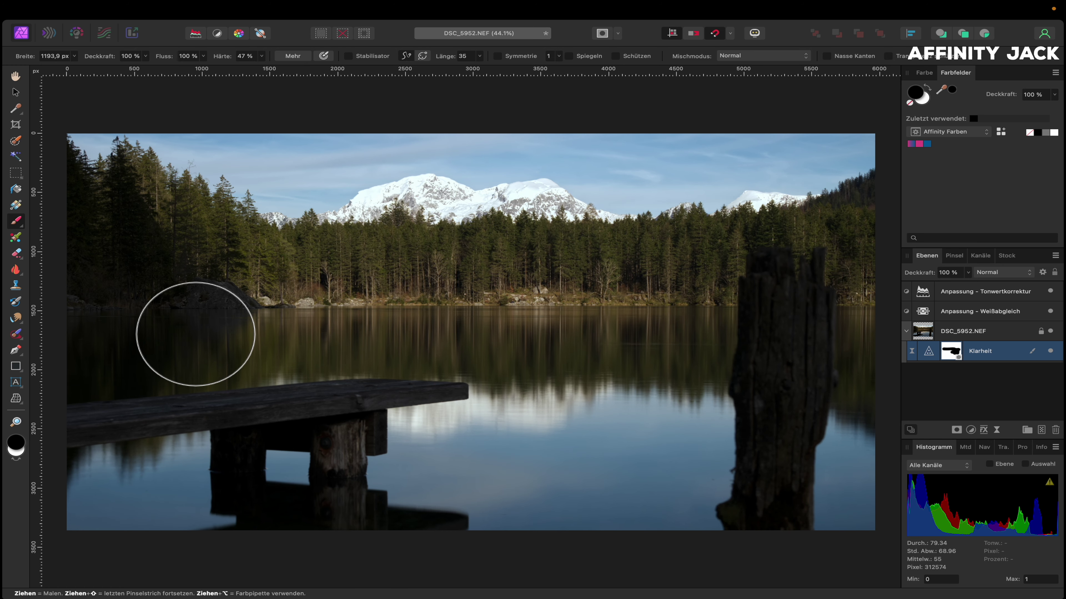
scroll(398, 223, up, 5)
drag(517, 177, 411, 177)
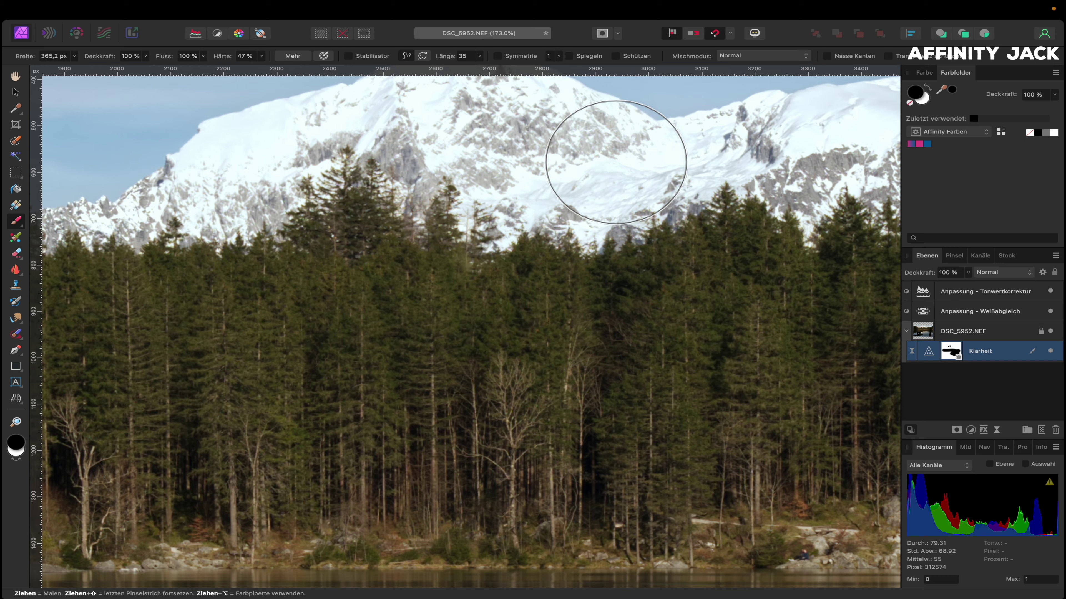
scroll(614, 159, up, 3)
scroll(614, 160, right, 3)
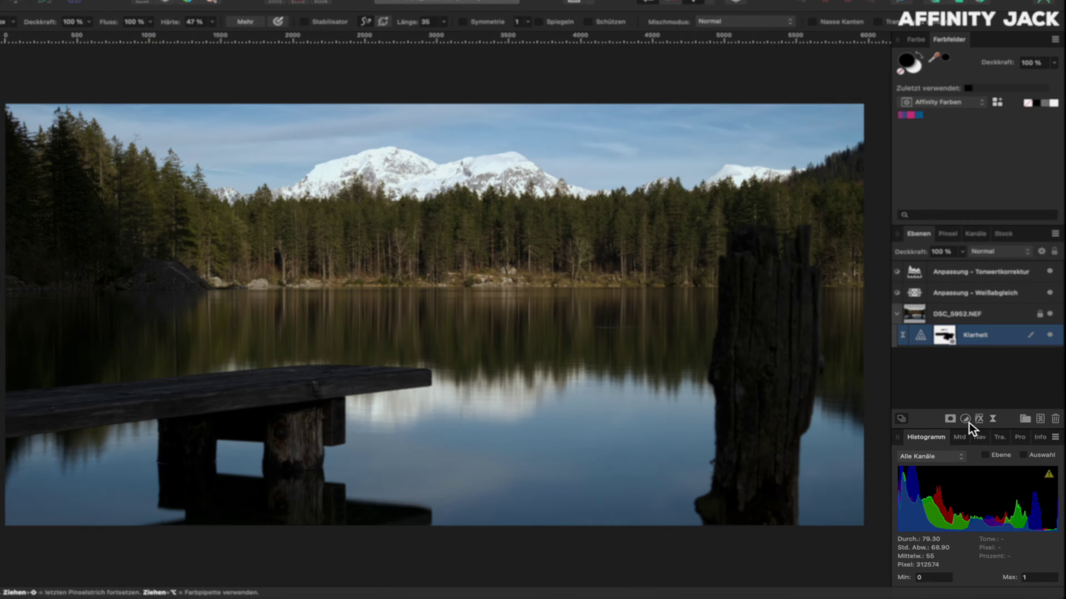
click(971, 430)
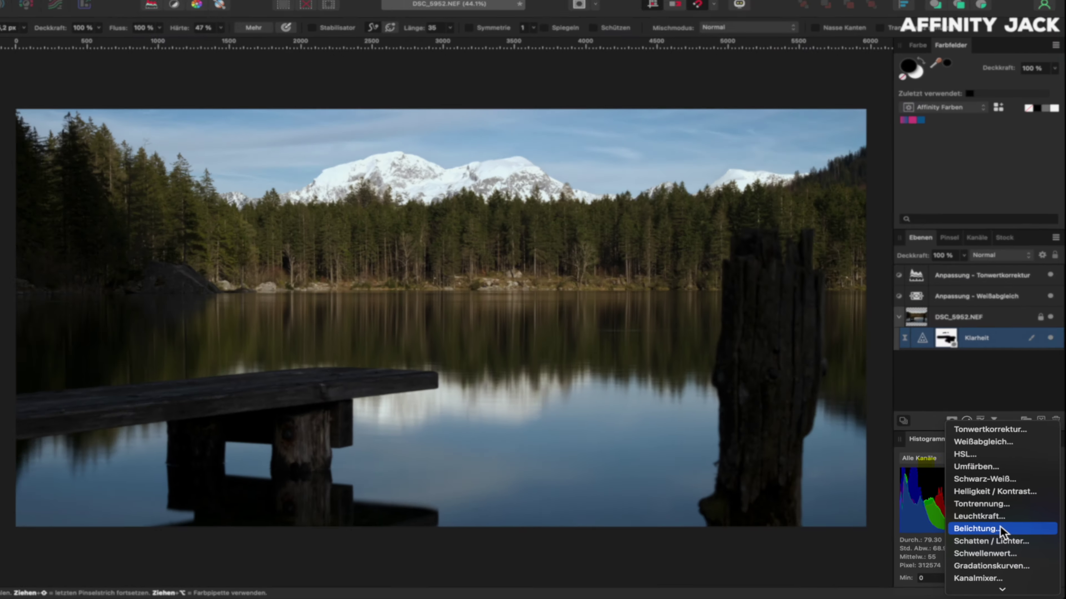
Step: Add an Exposure adjustment raised to 1.733 to brighten the whole photo
click(1000, 526)
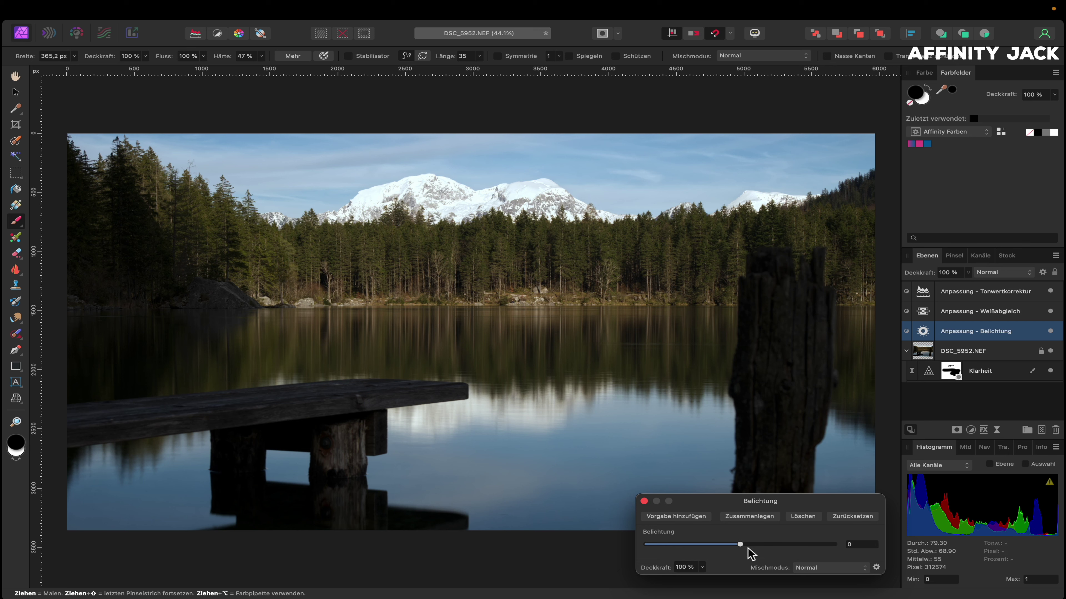
drag(740, 548, 763, 544)
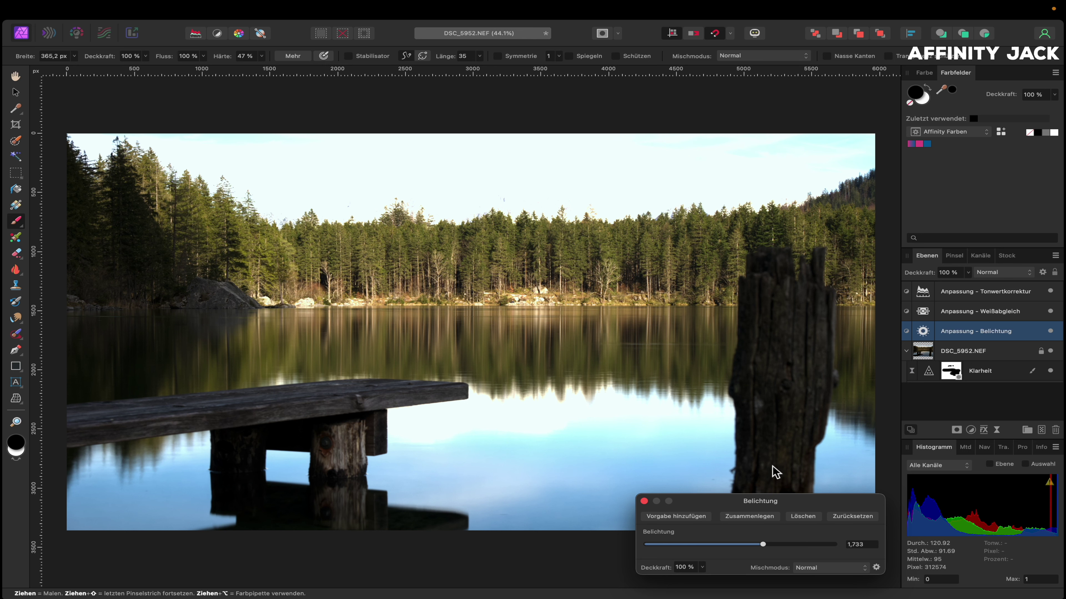
click(644, 501)
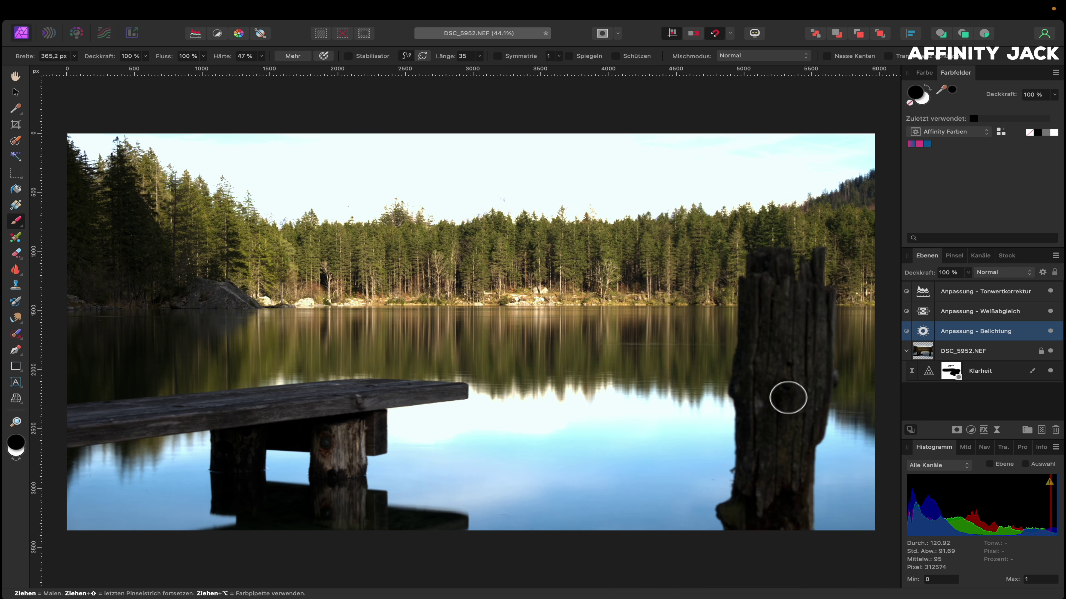
Step: Invert the Exposure mask, then try white strokes near the post and undo them
key(super+i)
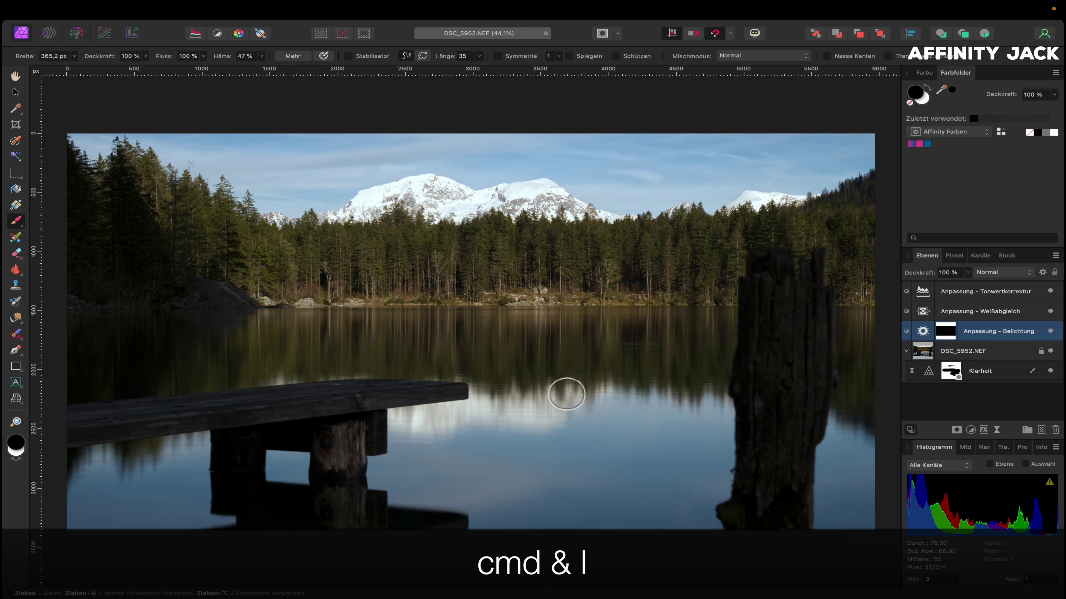
key(b)
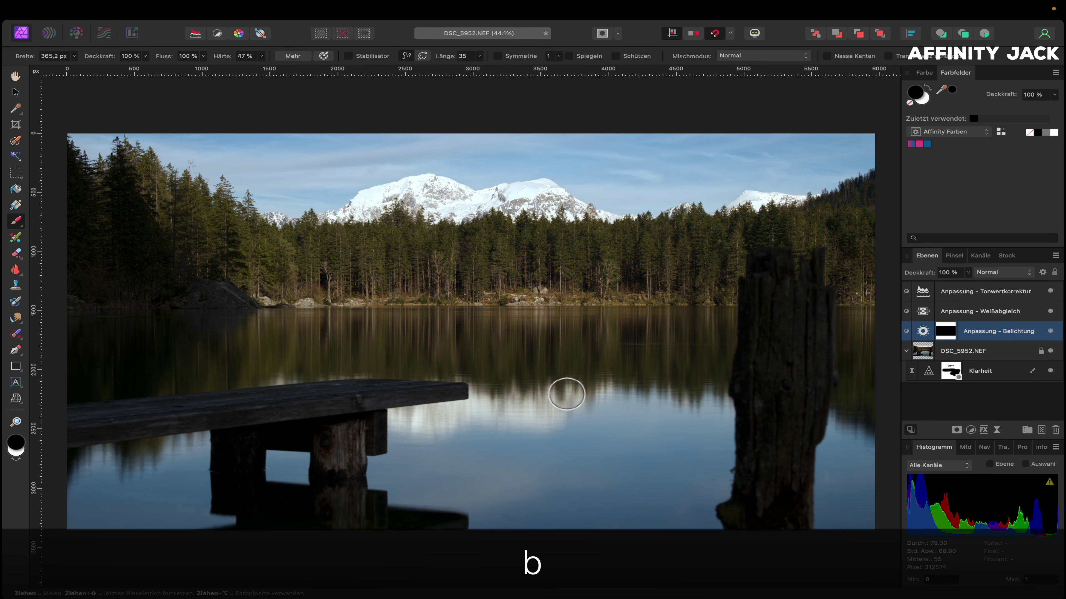
key(x)
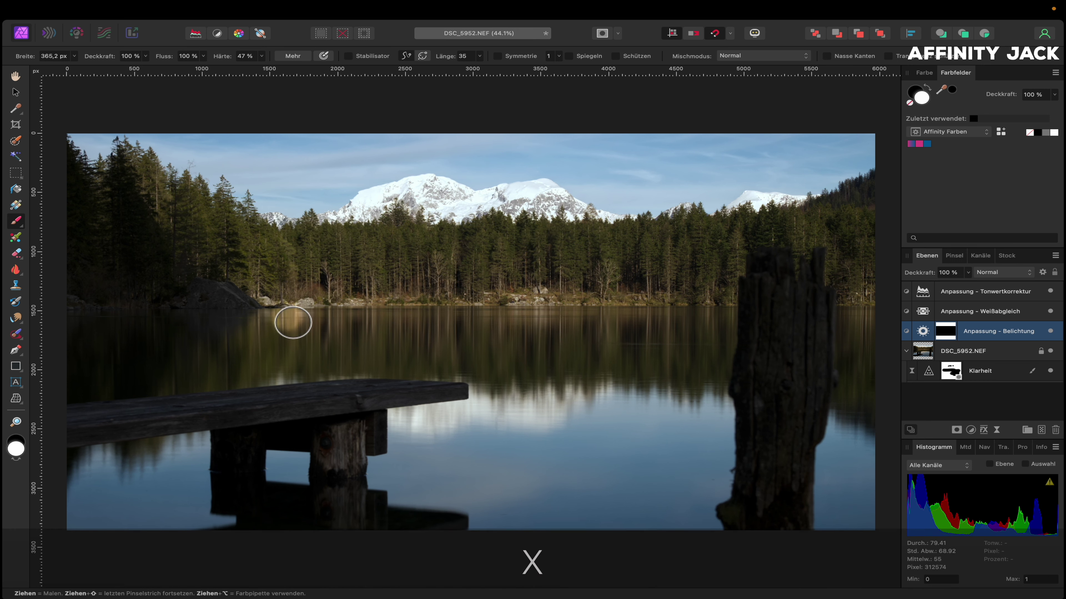
mouse_move(775, 299)
mouse_down()
mouse_move(785, 299)
mouse_move(778, 290)
mouse_move(792, 412)
mouse_up()
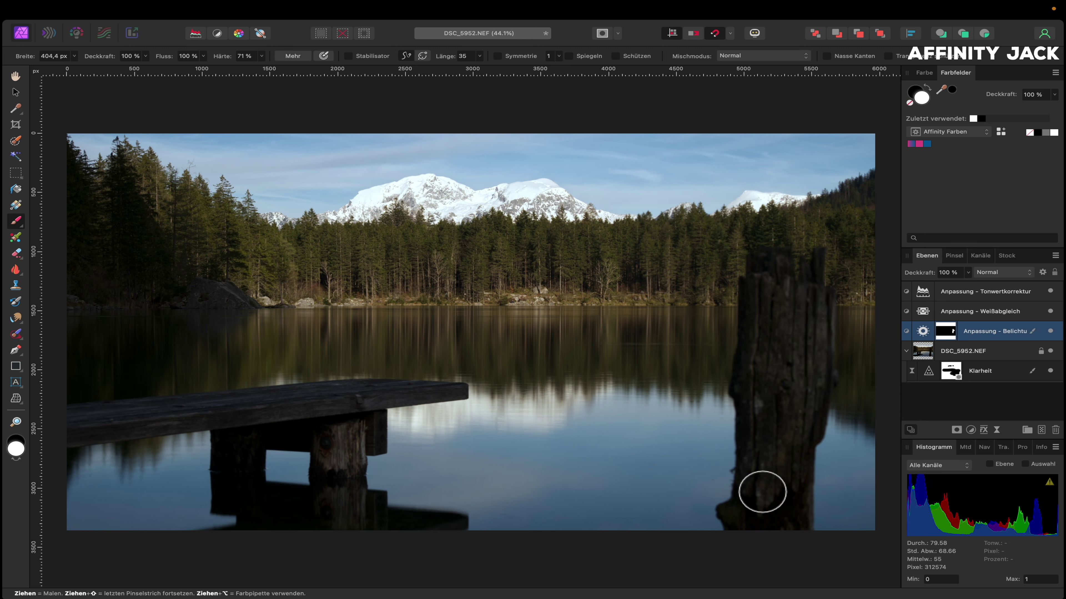
drag(761, 492, 792, 498)
click(855, 433)
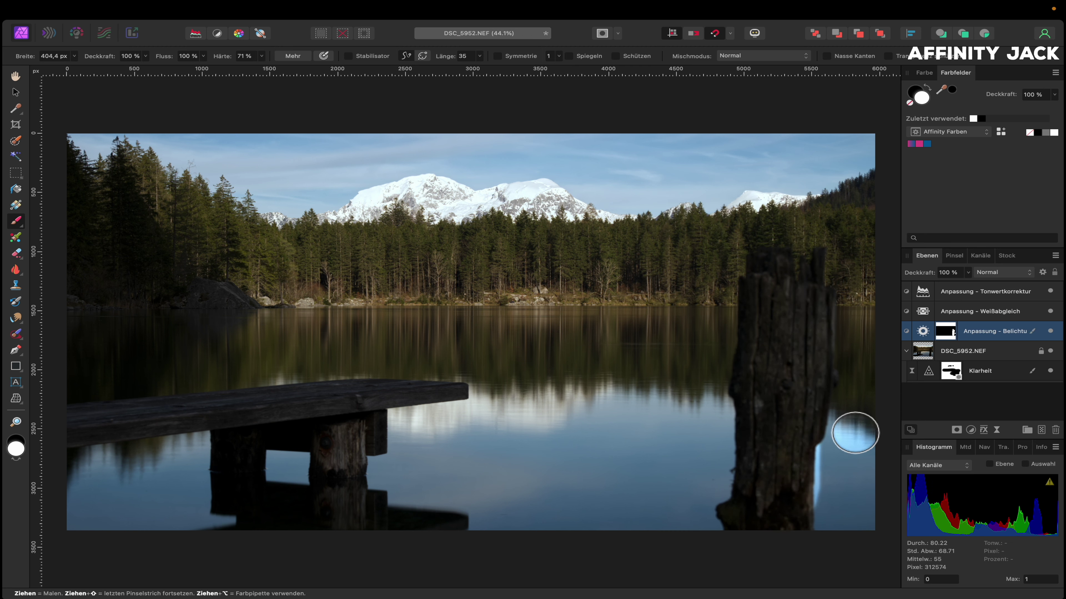
key(super+z)
key(super+z)
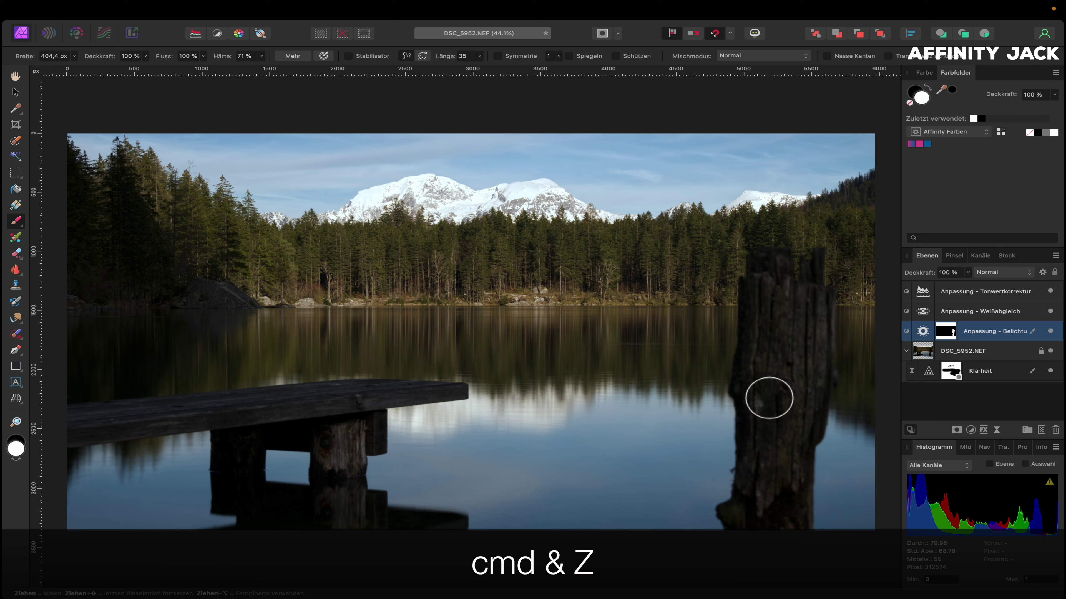
key(super+z)
Step: With a 199 px white brush, paint brightening as a straight band along the plank
drag(273, 410, 235, 410)
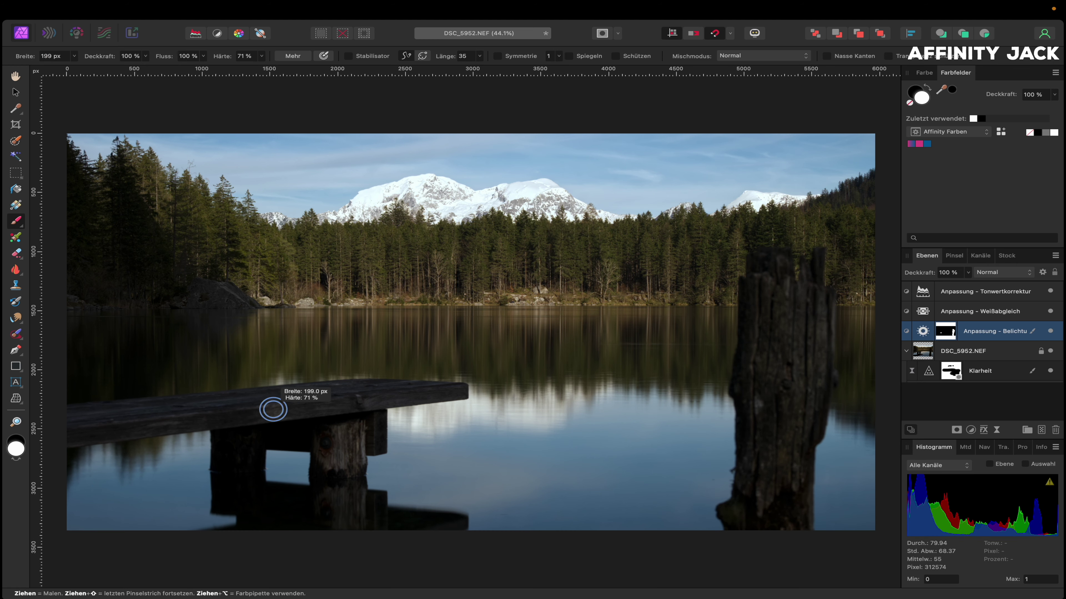
drag(366, 400, 359, 391)
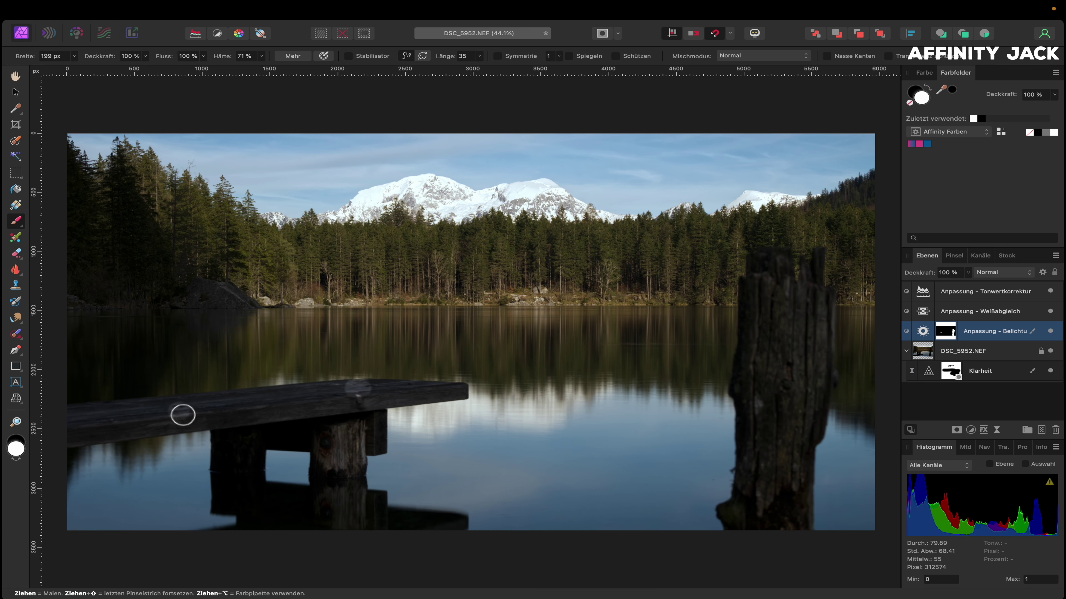
shift+click(72, 419)
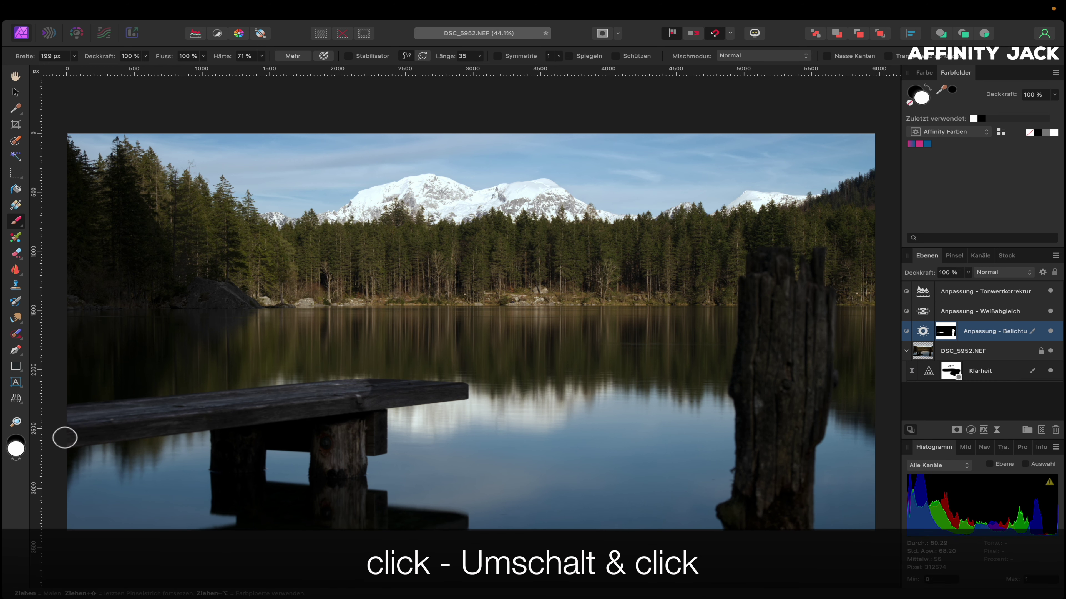
key(ctrl+z)
shift+click(418, 393)
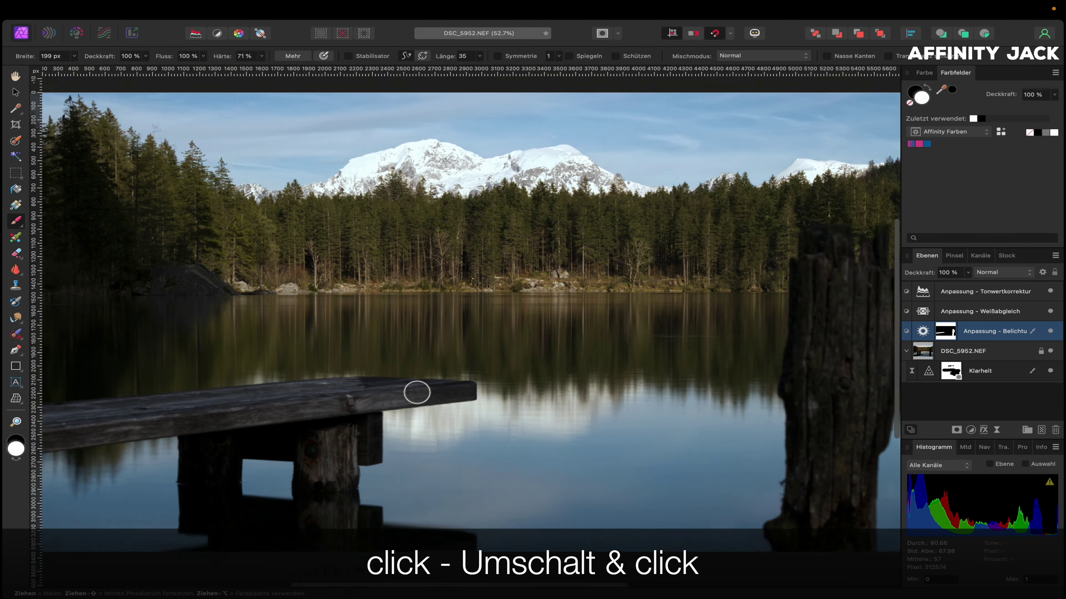
Step: Brighten the plank top and lower half with straight strokes from a 105 px brush
scroll(417, 393, up, 5)
mouse_move(309, 388)
mouse_down()
mouse_move(261, 385)
mouse_move(245, 355)
mouse_move(269, 354)
mouse_up()
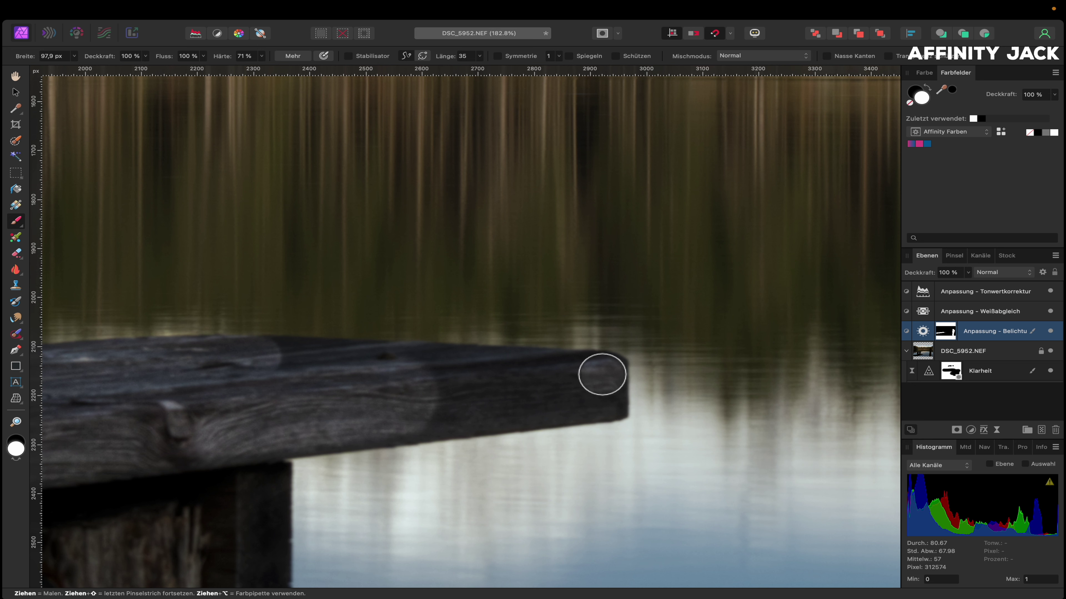
shift+click(602, 375)
drag(602, 373, 604, 400)
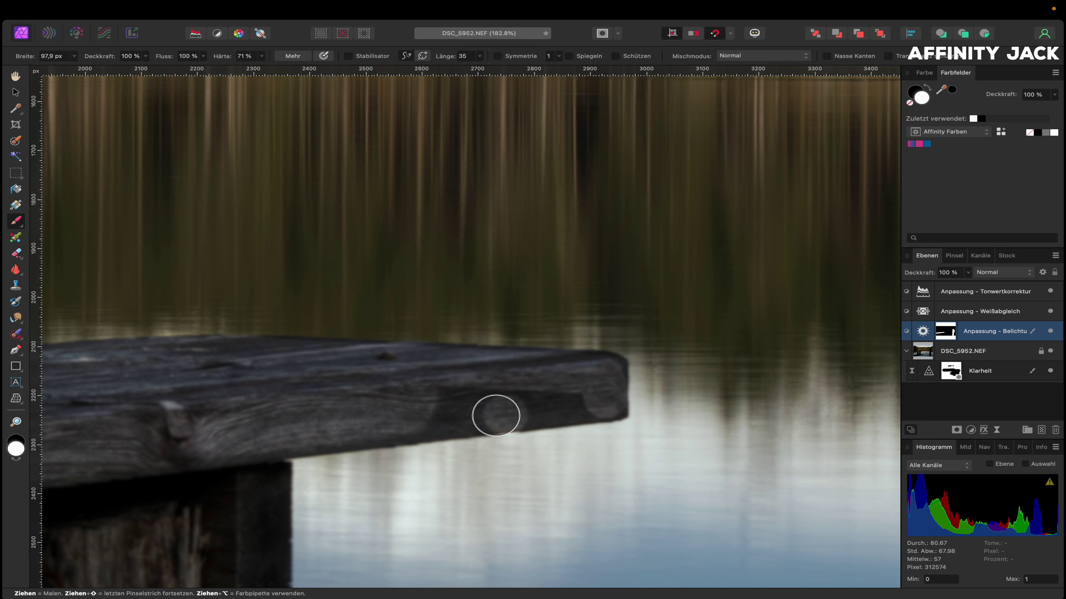
shift+click(270, 436)
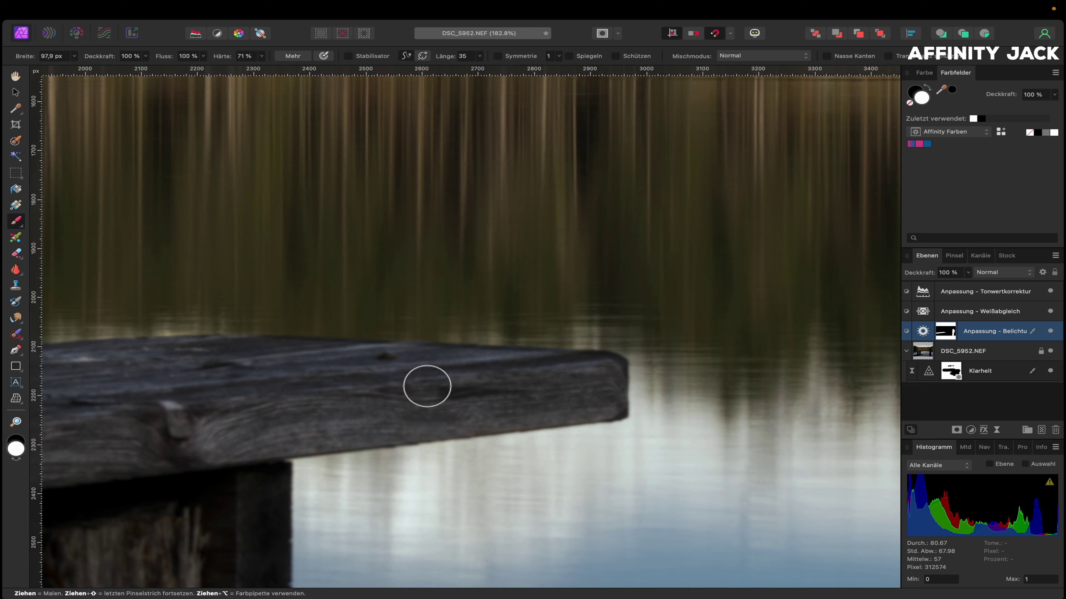
Step: Brighten the jetty post with a 260 px brush, then fit the whole photo in view
scroll(420, 374, down, 5)
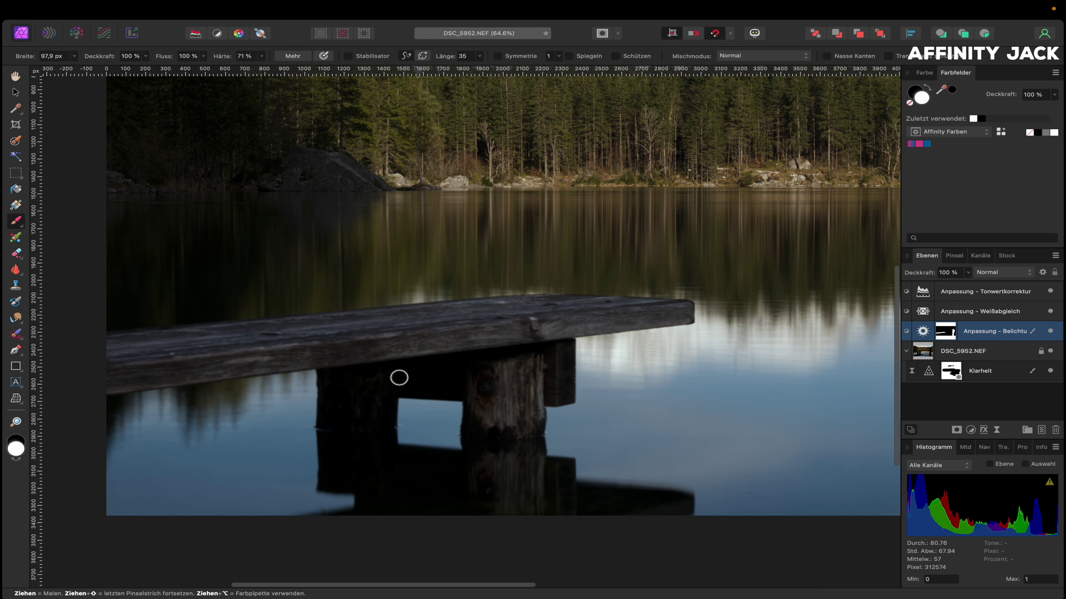
drag(395, 375, 445, 374)
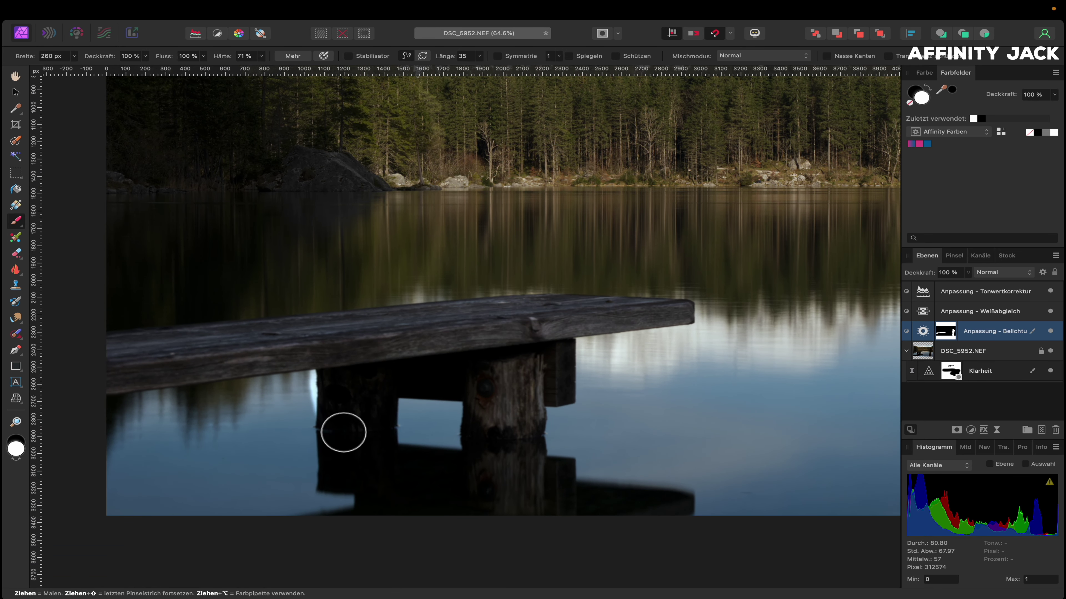
drag(495, 369, 510, 425)
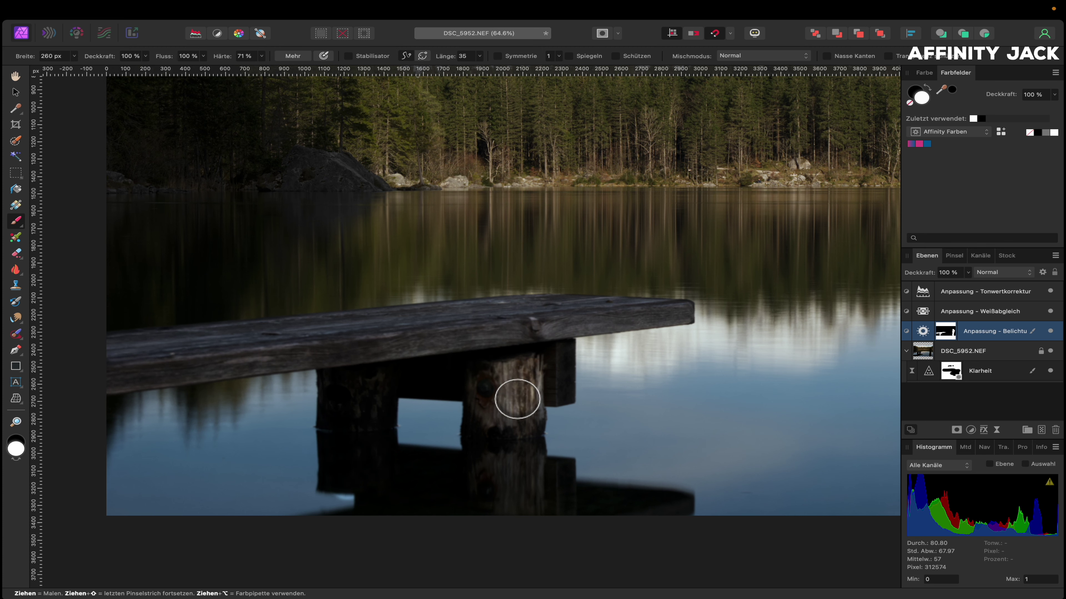
key(super+0)
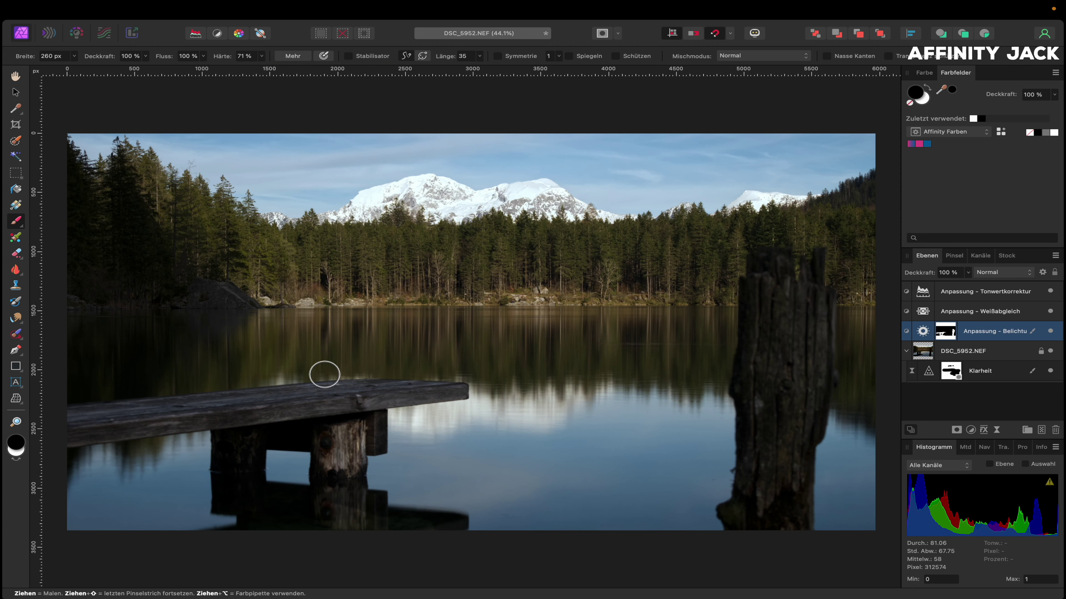
Step: Compare the Exposure layer, then paint the left shoreline with a 486 px brush at 30 % opacity
click(1051, 332)
click(1051, 331)
click(1050, 331)
drag(126, 230, 163, 226)
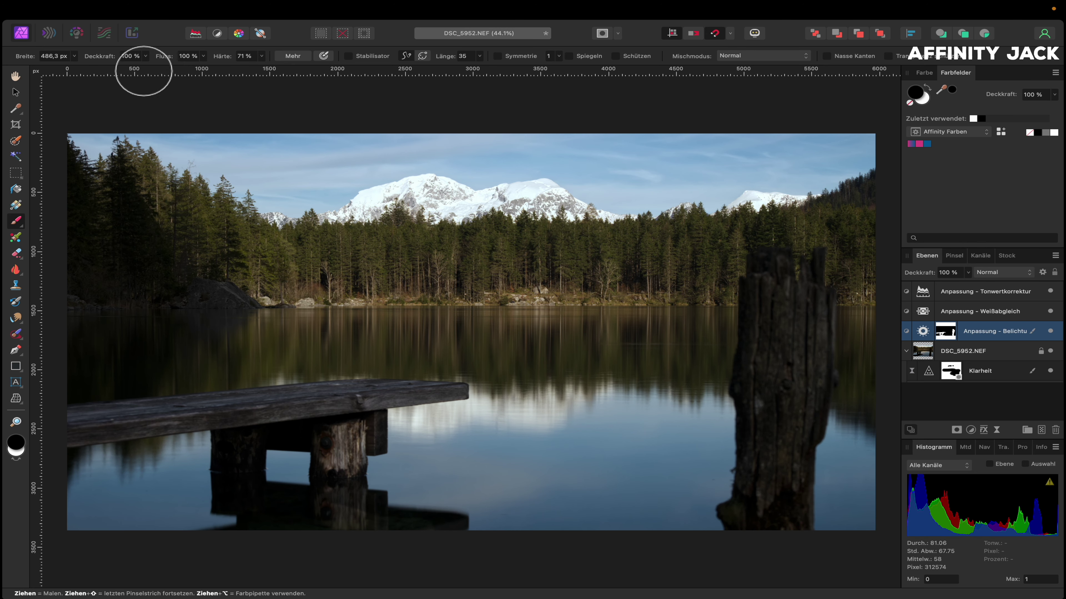
key(3)
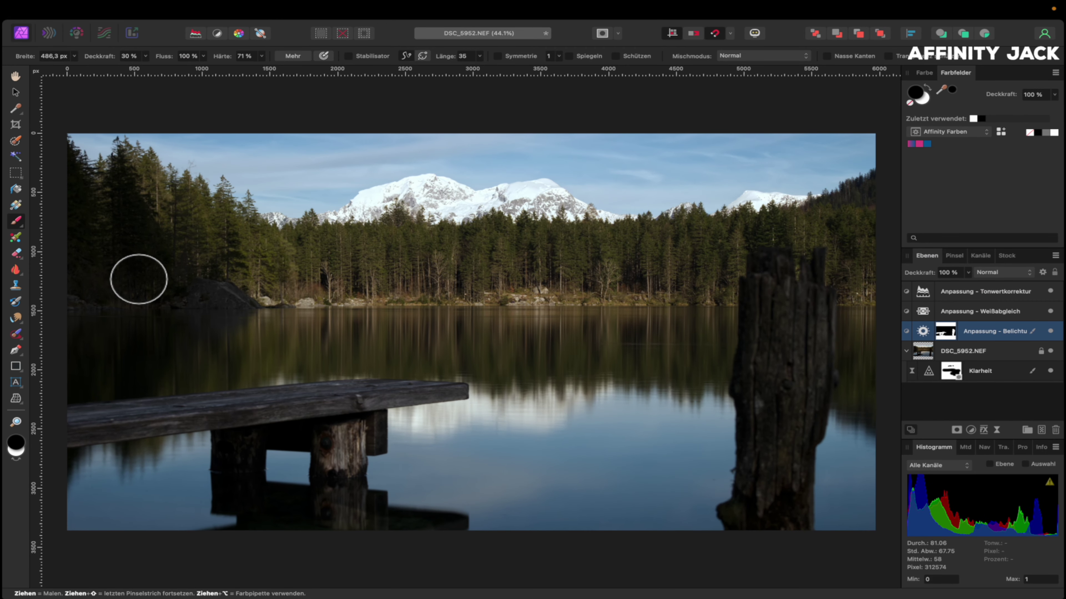
mouse_move(90, 310)
mouse_down()
mouse_move(108, 339)
mouse_move(85, 228)
mouse_up()
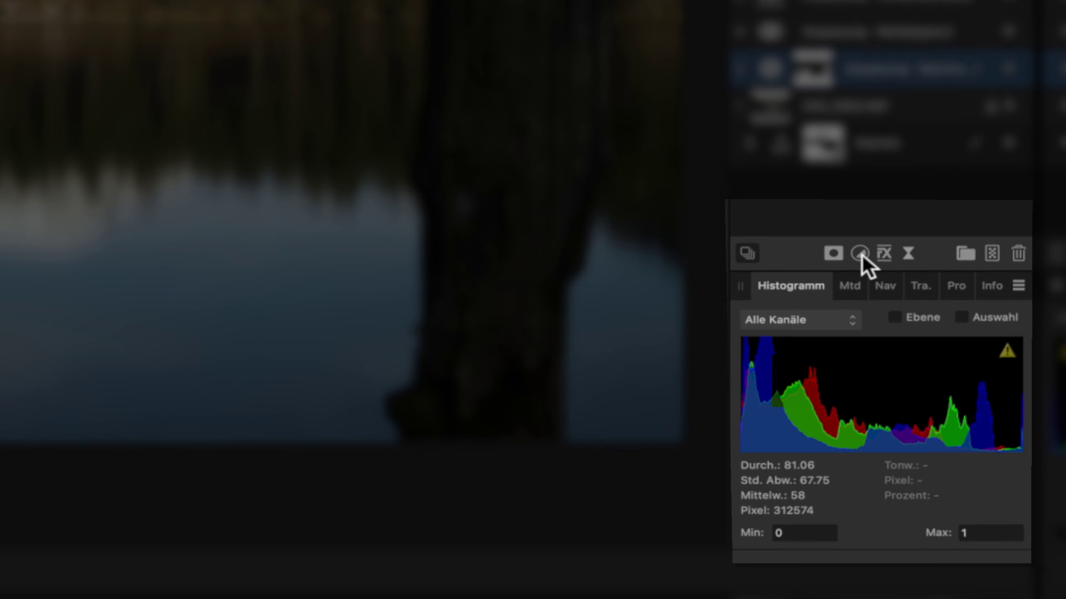
Step: Add a Curves adjustment and try a raised centre point, then delete it
click(860, 254)
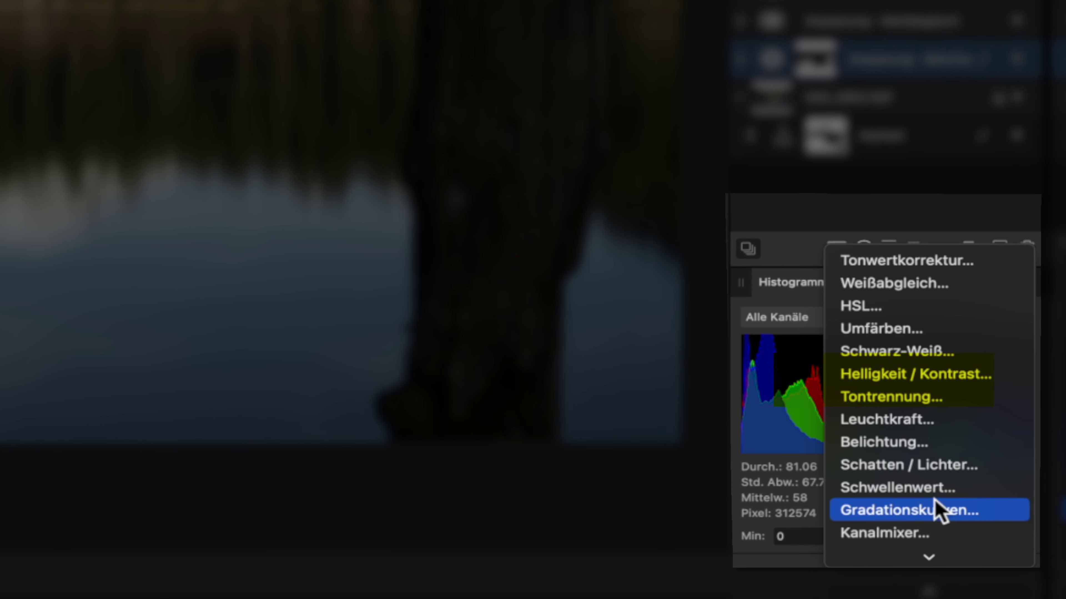
click(952, 510)
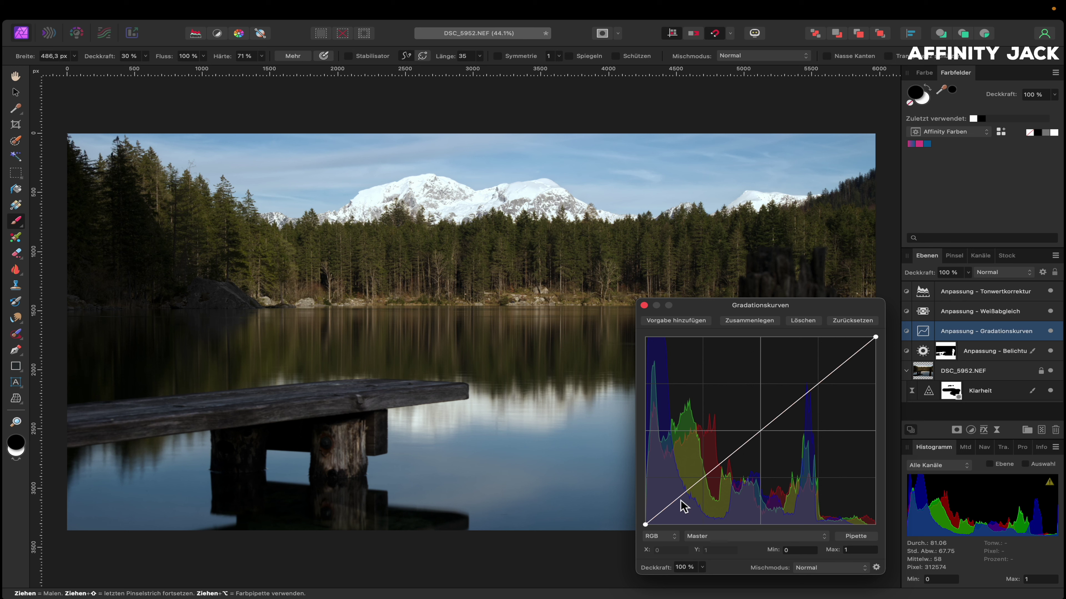
click(703, 479)
drag(702, 473, 701, 445)
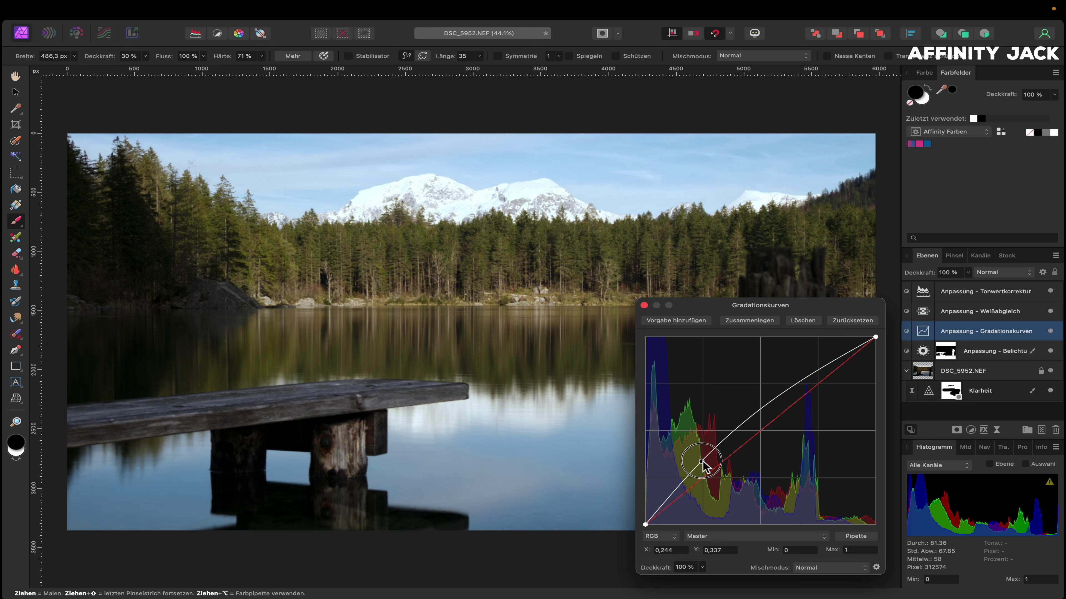
drag(701, 445, 701, 447)
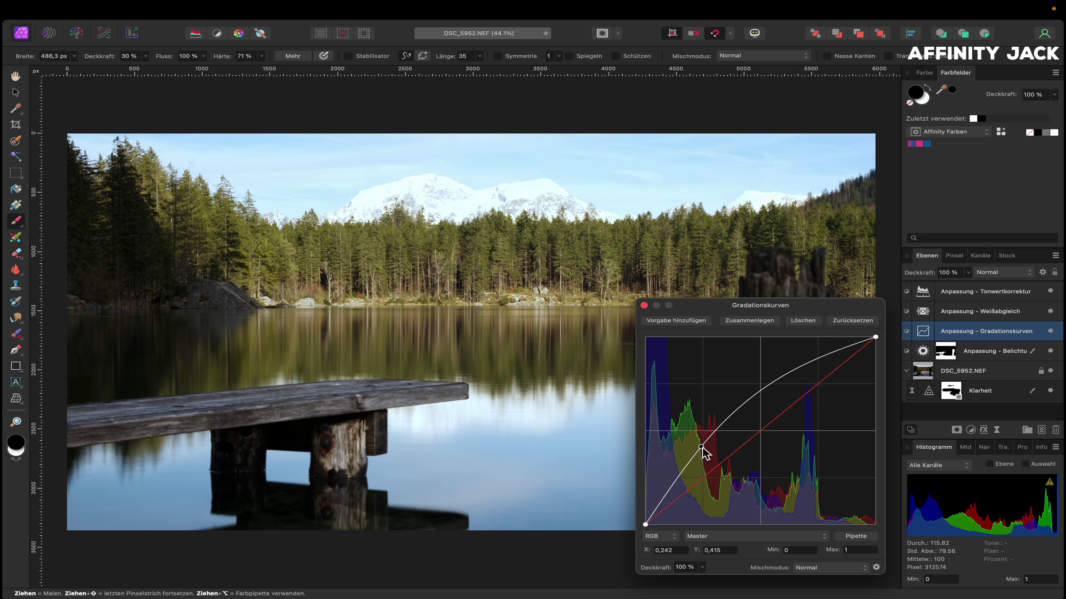
key(BackSpace)
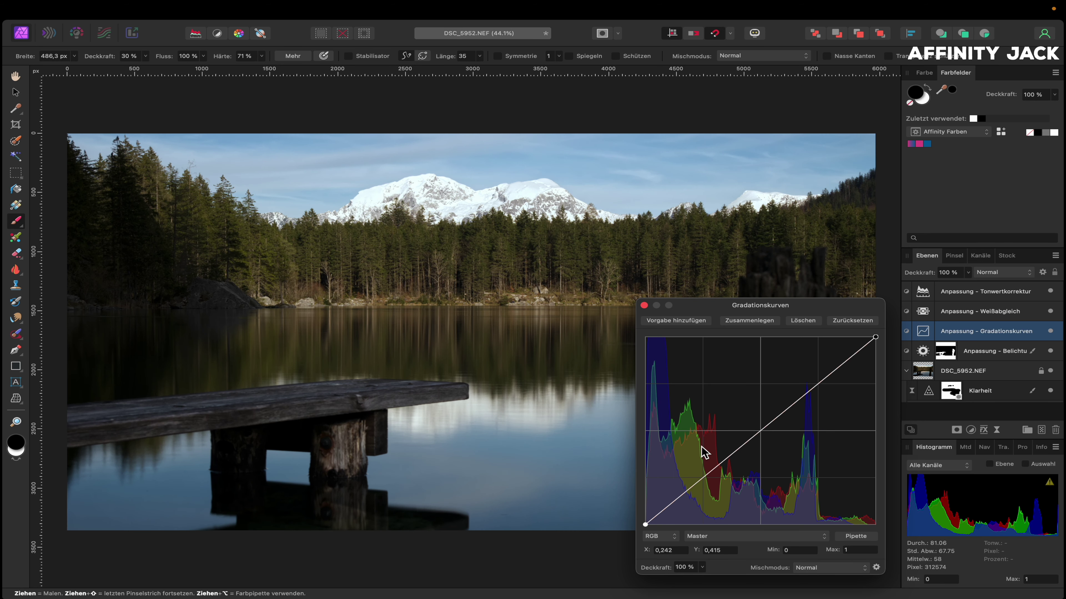
Step: Anchor the curve at midpoint, lower midtones and shadows, lift the lower points, then compare
click(761, 432)
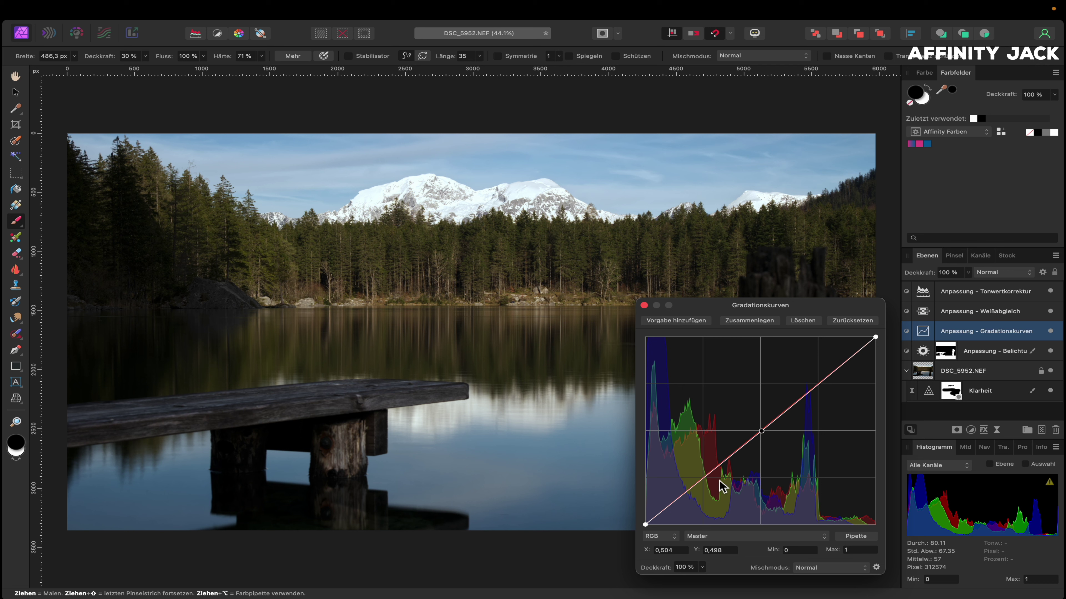
click(731, 456)
click(679, 497)
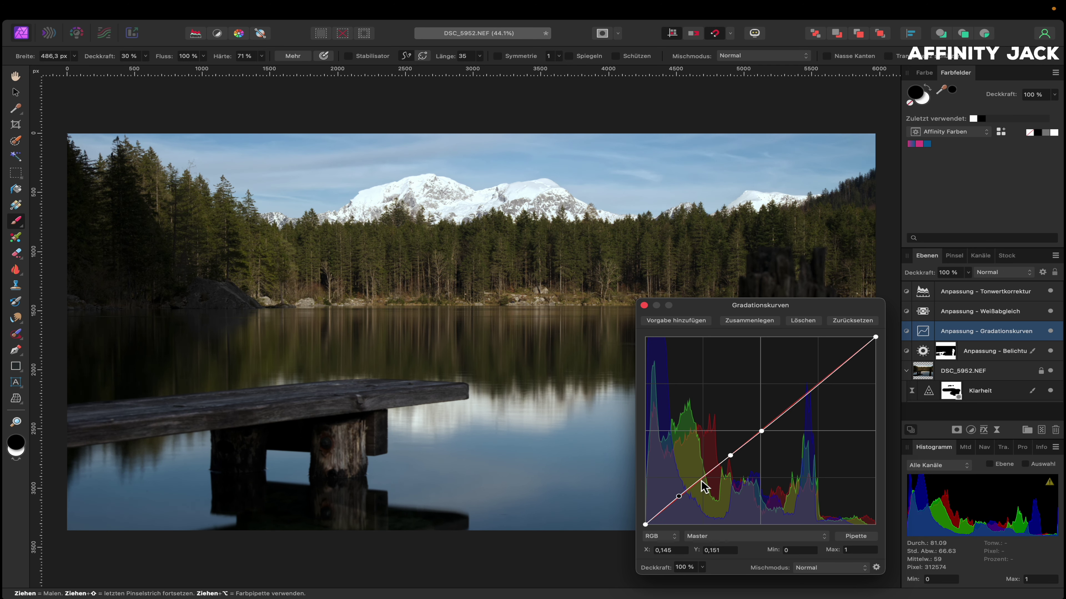
drag(703, 478, 704, 471)
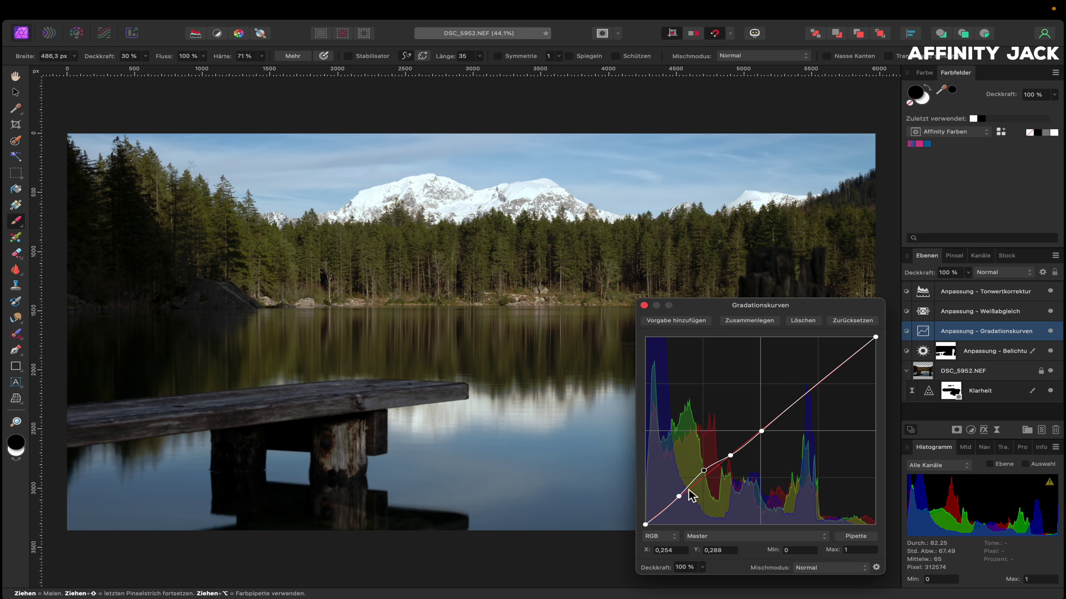
drag(679, 496, 679, 494)
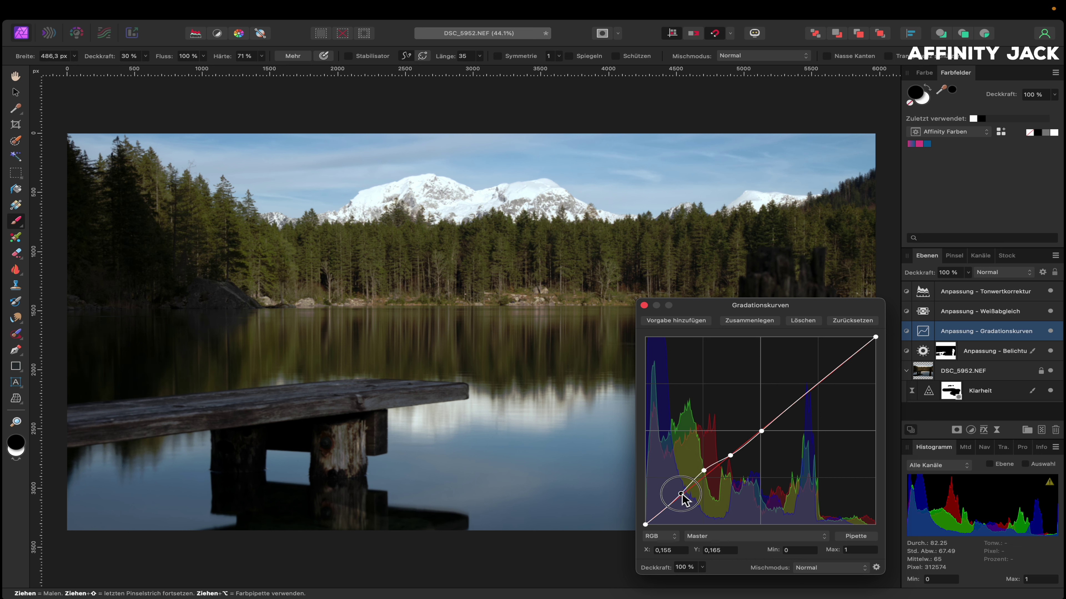
click(702, 471)
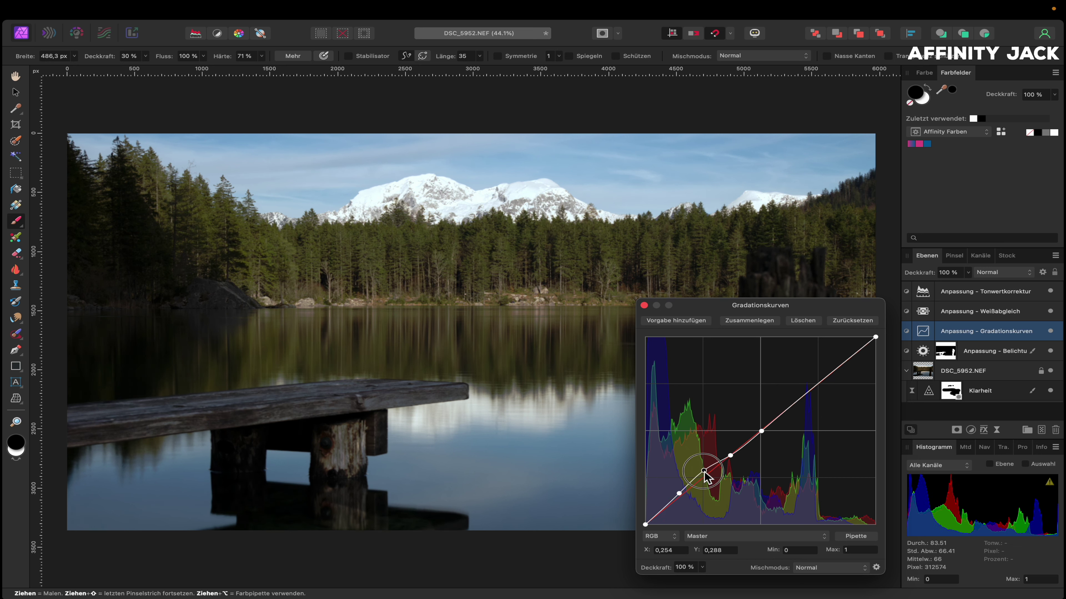
click(645, 305)
click(1054, 332)
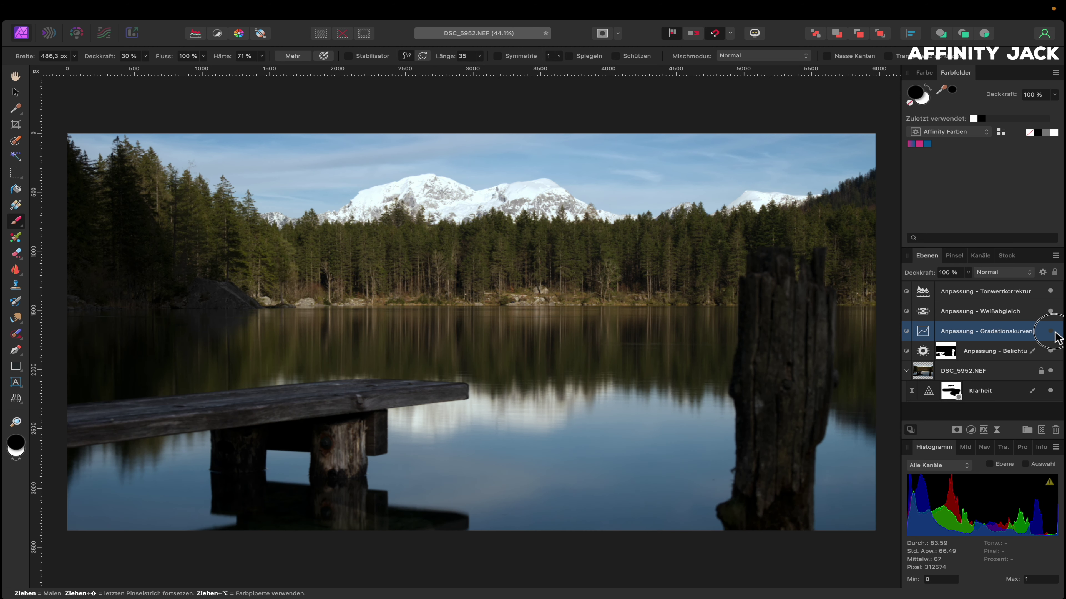
click(1054, 332)
Step: Compare the photo with and without Curves, then add a second, brightening Exposure adjustment
click(1054, 331)
click(1053, 331)
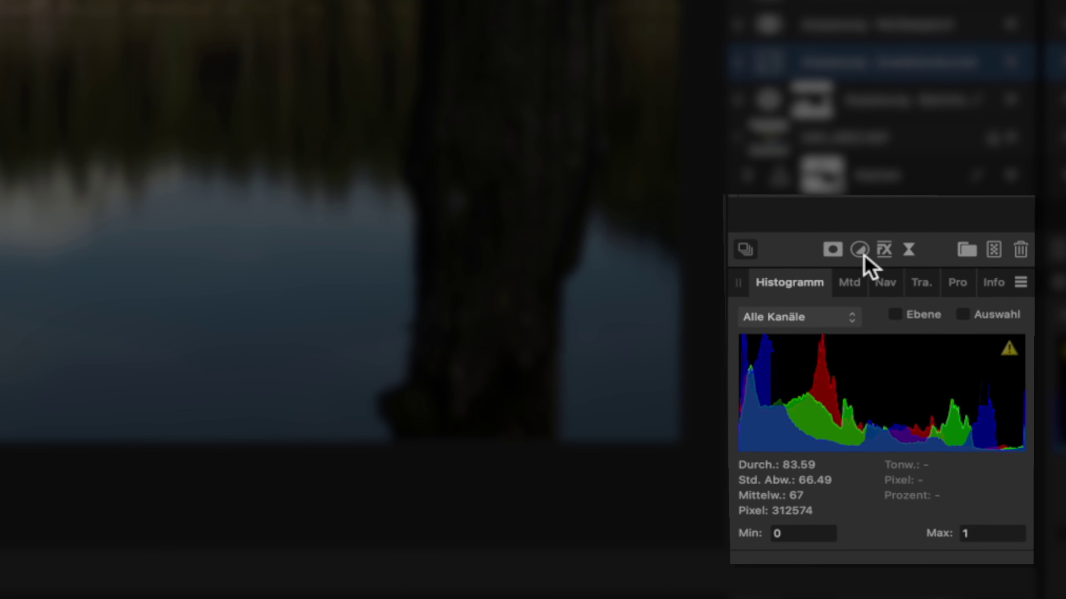
click(859, 251)
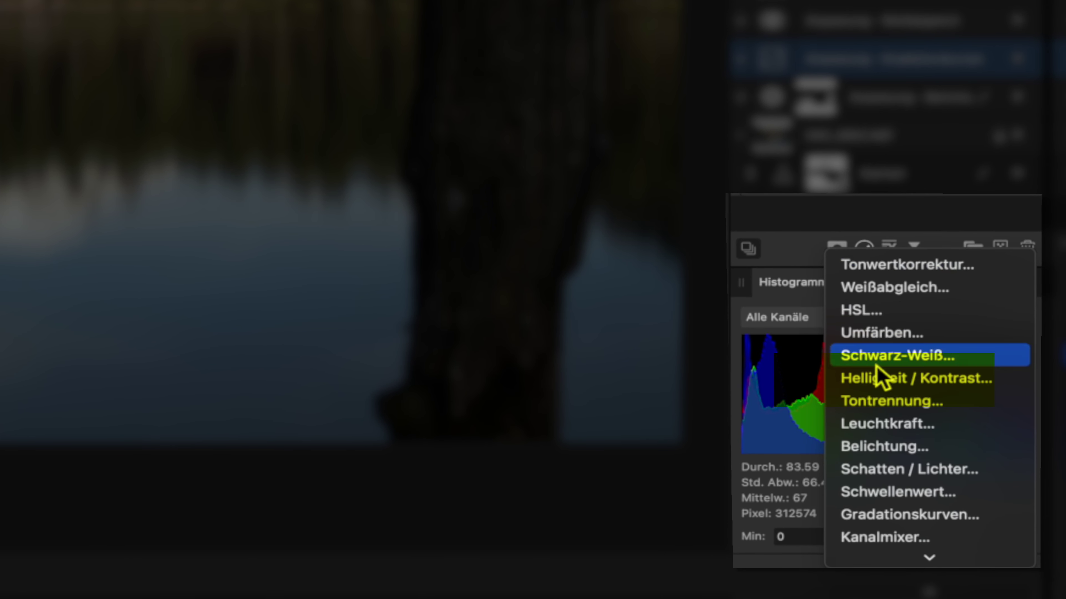
click(882, 446)
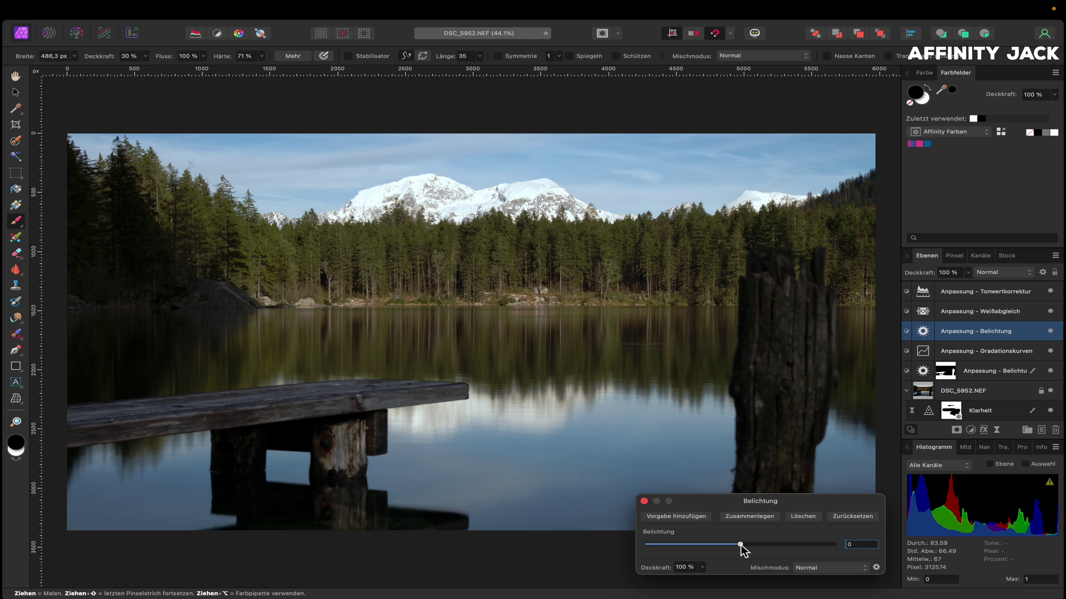
drag(740, 544, 750, 545)
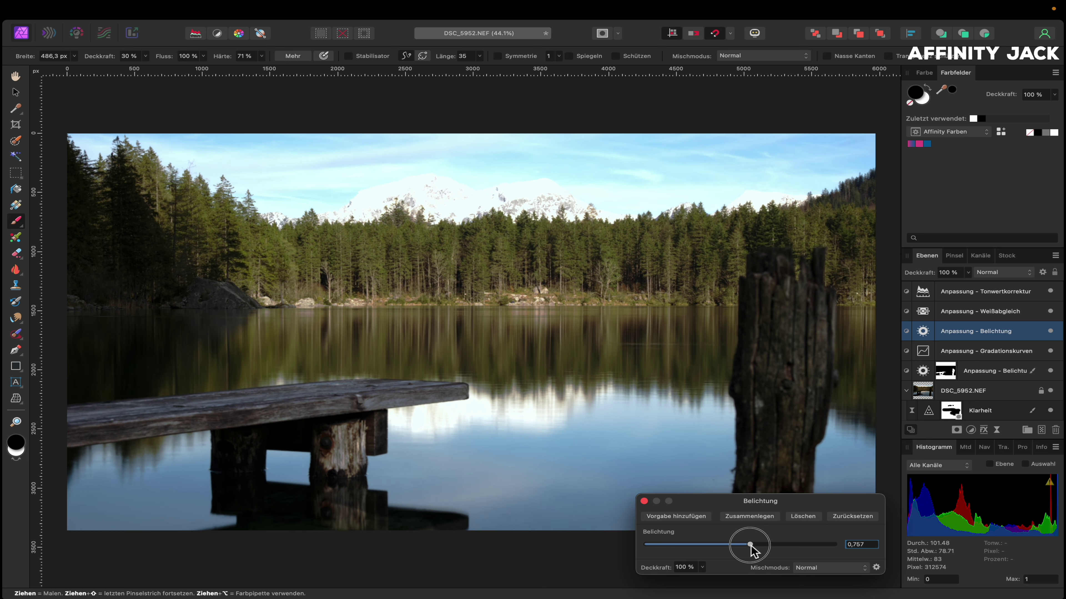
click(644, 502)
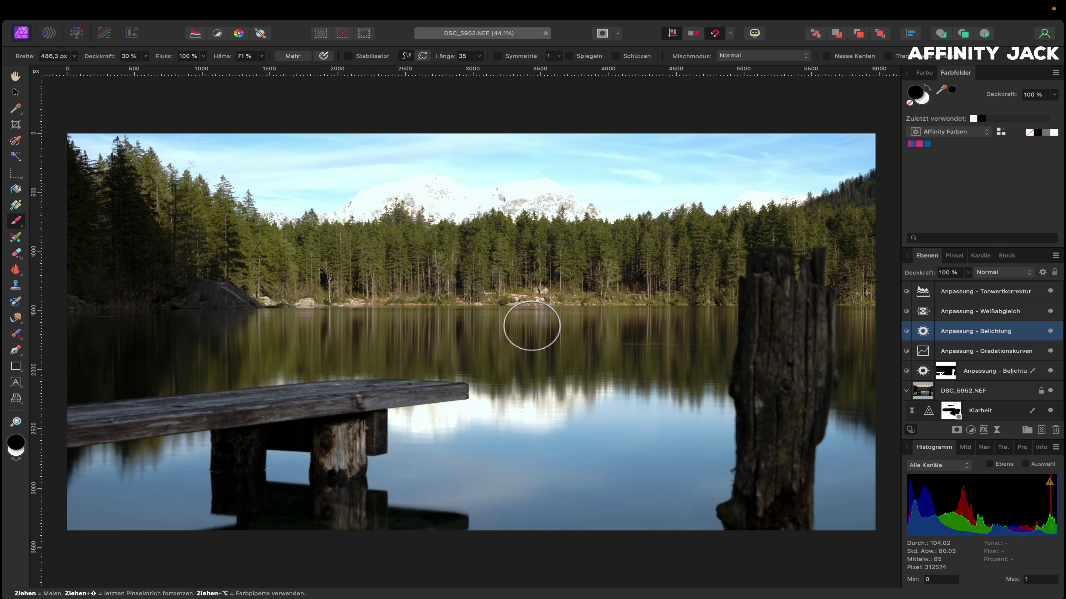
Step: Invert its mask and paint white at 100% over treeline and water, 30% on the stump
key(super+i)
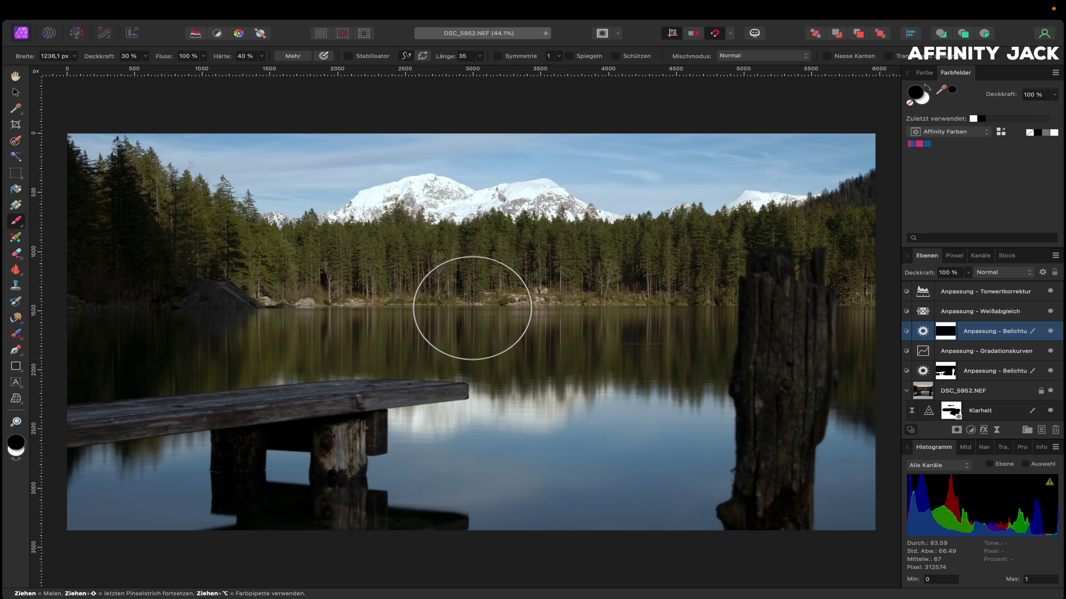
key(x)
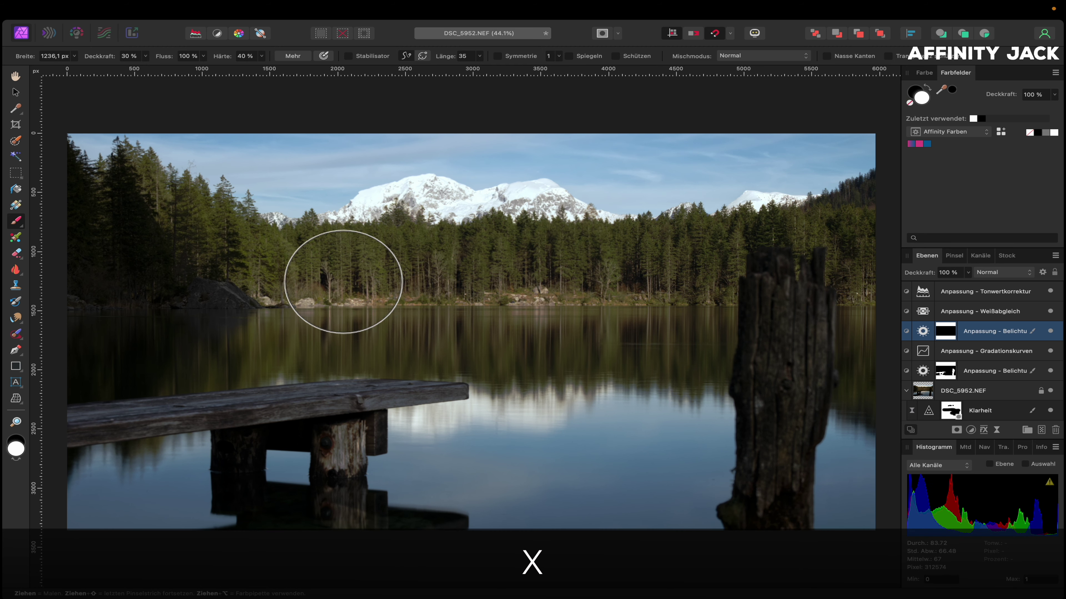
key(0)
drag(412, 319, 432, 329)
mouse_move(334, 312)
mouse_down()
mouse_move(571, 304)
mouse_move(321, 281)
mouse_move(449, 325)
mouse_move(618, 298)
mouse_move(448, 266)
mouse_move(350, 278)
mouse_move(601, 338)
mouse_move(321, 326)
mouse_move(352, 381)
mouse_move(383, 392)
mouse_up()
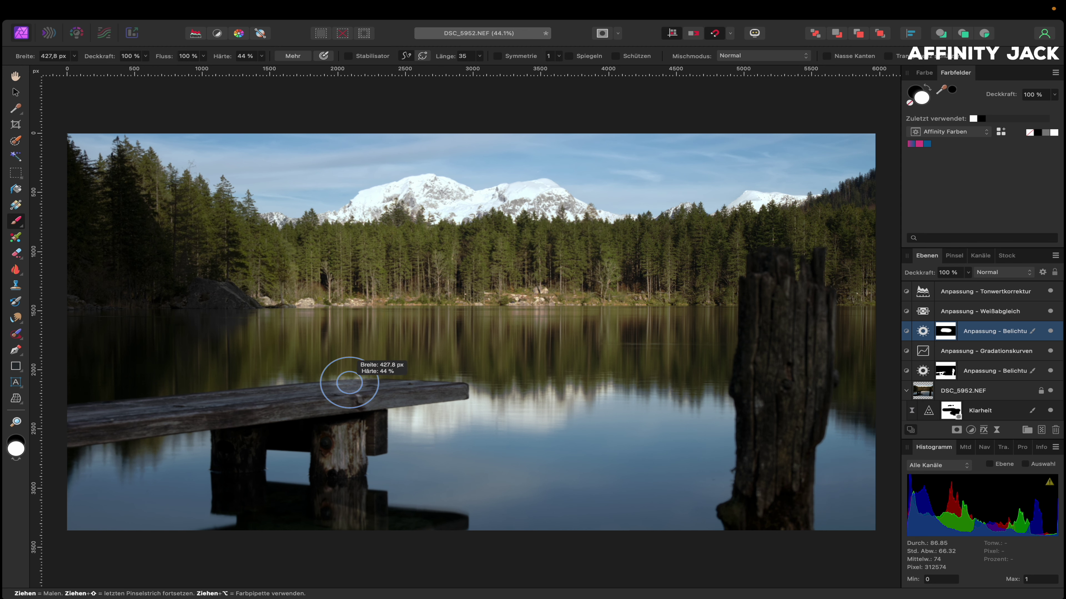
key(3)
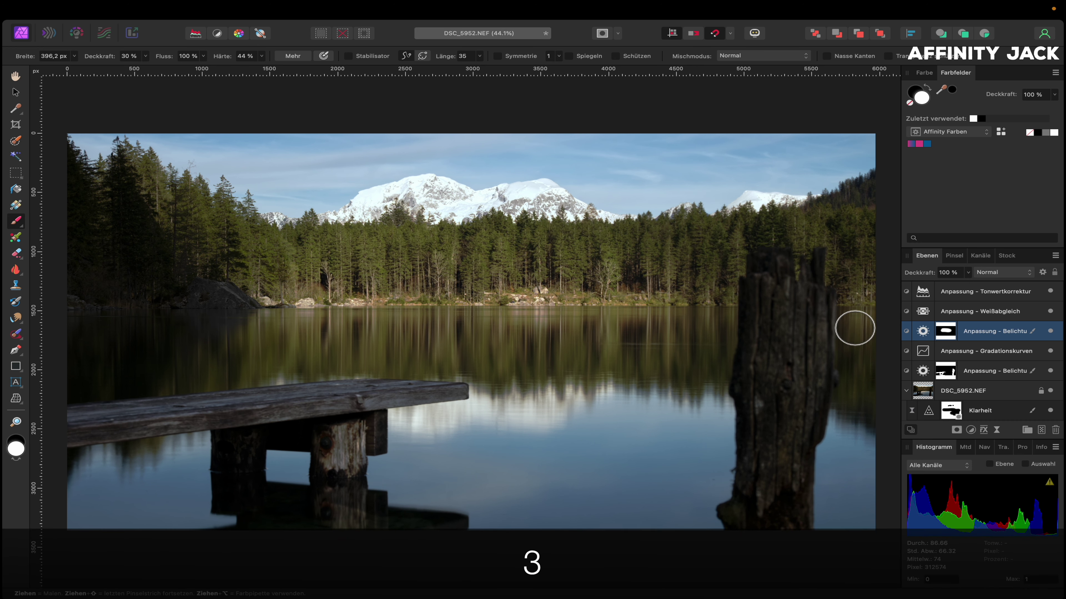
drag(770, 321, 777, 447)
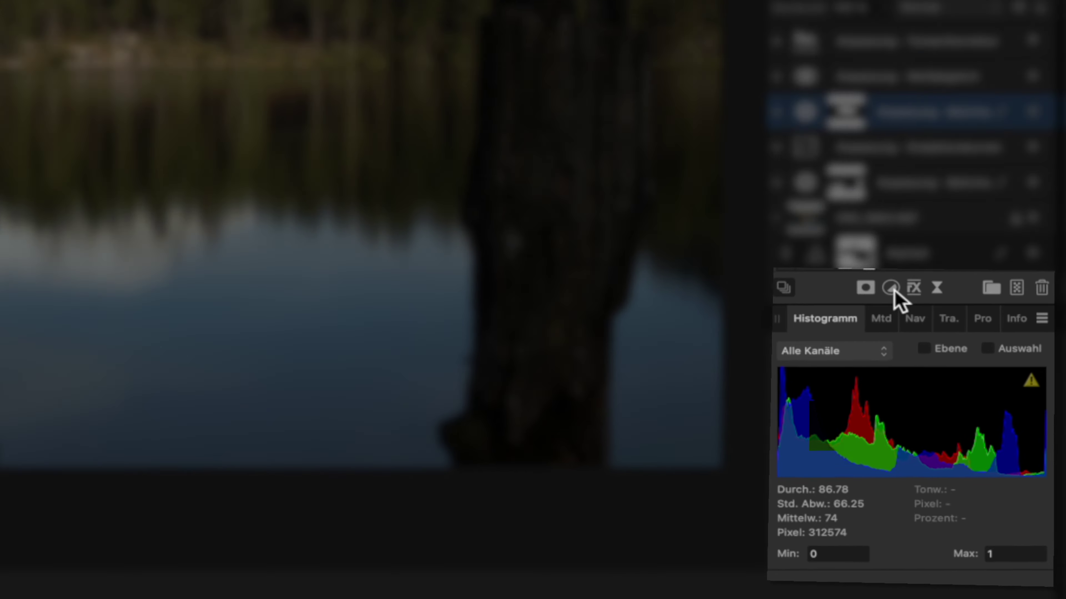
click(971, 430)
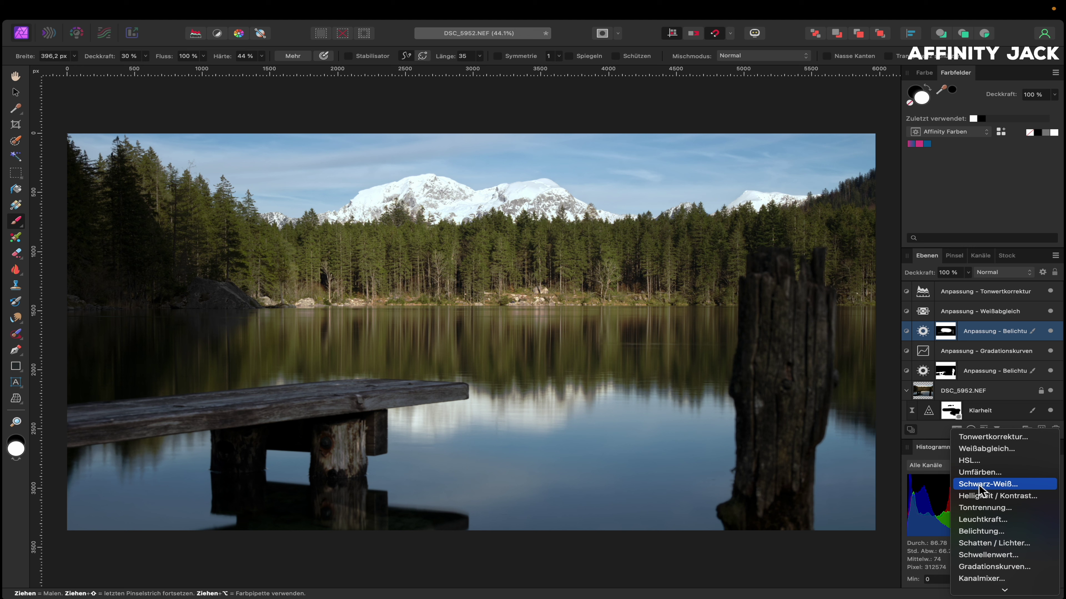
Step: Add a Brightness/Contrast (Helligkeit / Kontrast) adjustment with brightness set to 7%
click(982, 496)
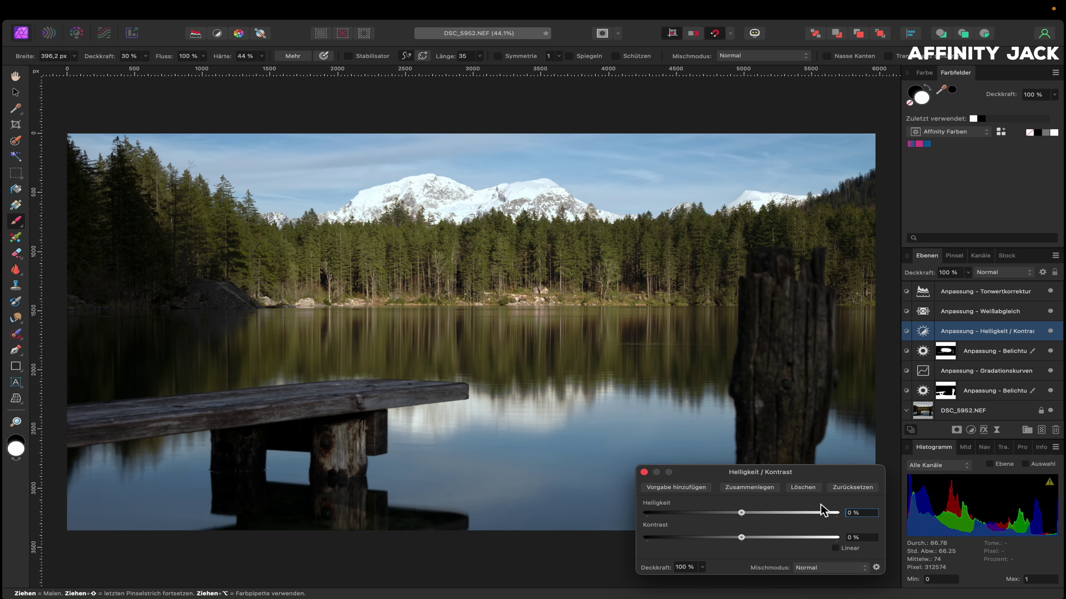
drag(750, 518, 751, 521)
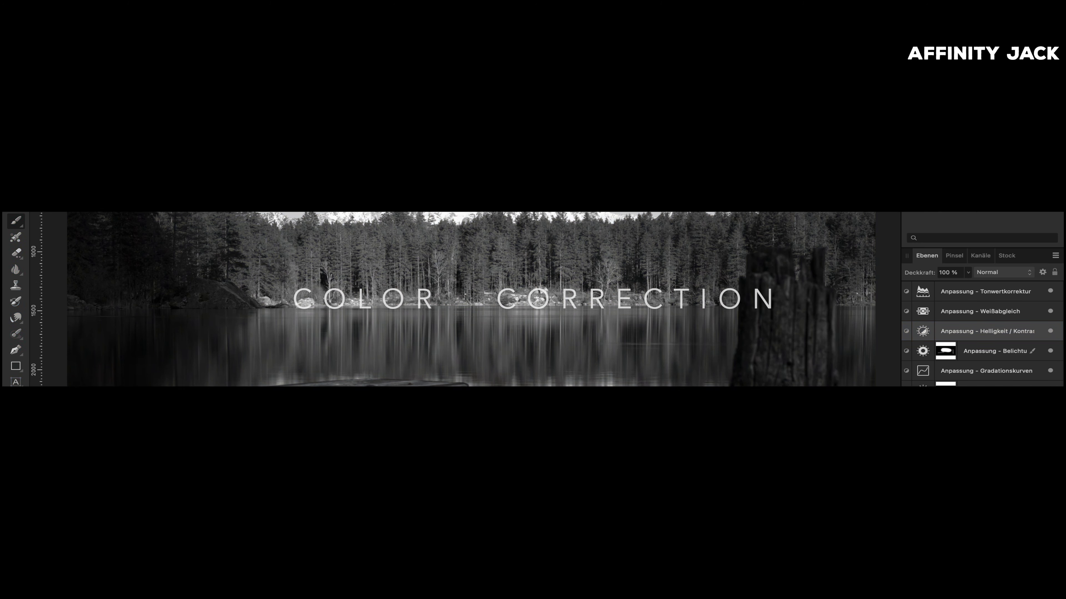
click(644, 472)
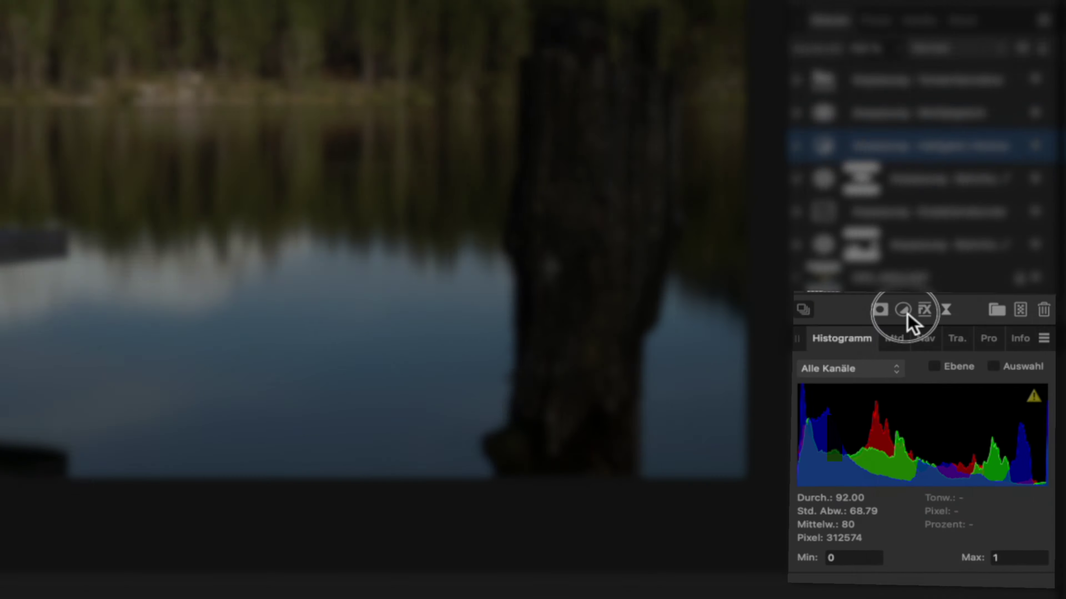
click(903, 311)
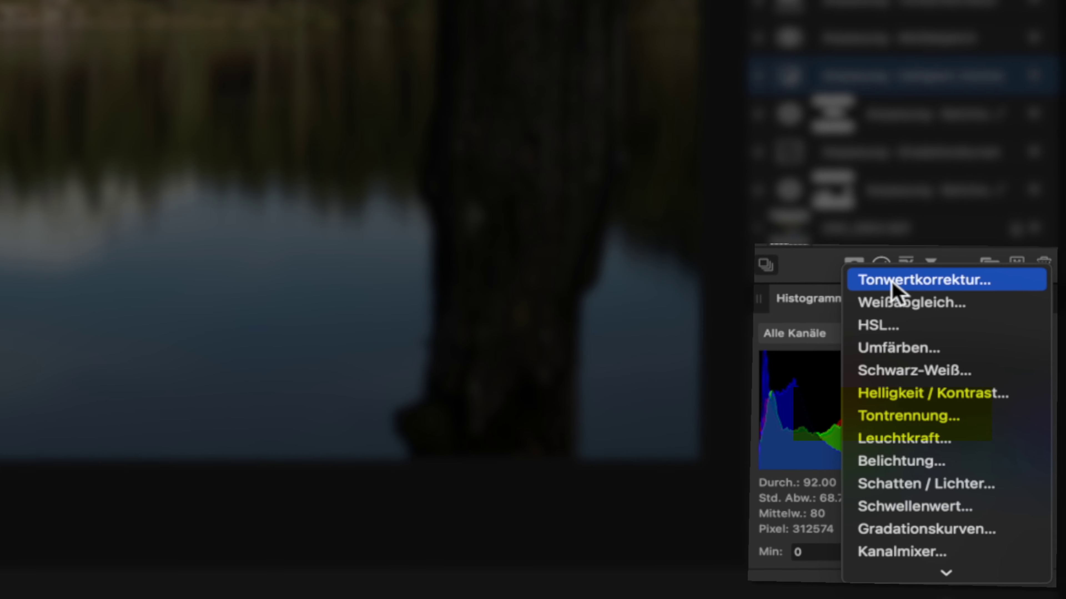
Step: Add a Selective Colour adjustment lowering Magenta in the Yellows (Gelbtöne) to about -25%
scroll(919, 419, down, 5)
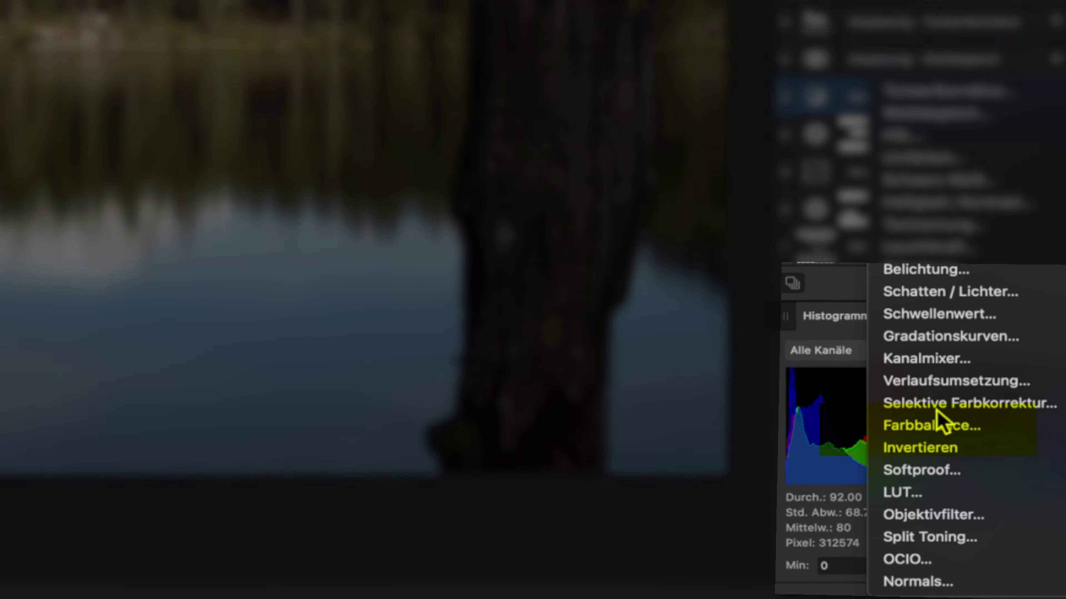
click(922, 392)
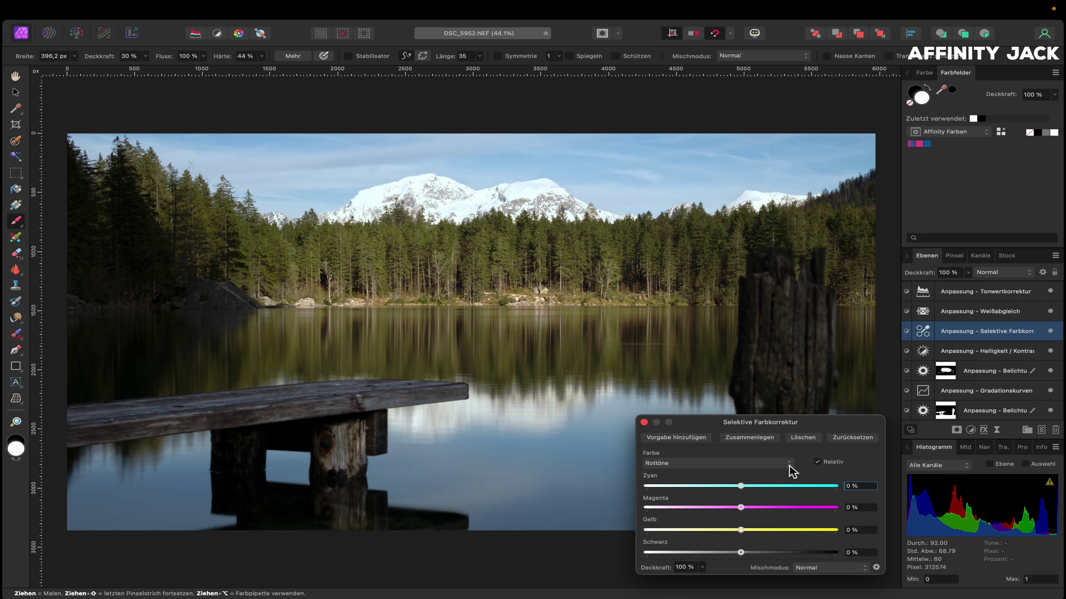
click(789, 466)
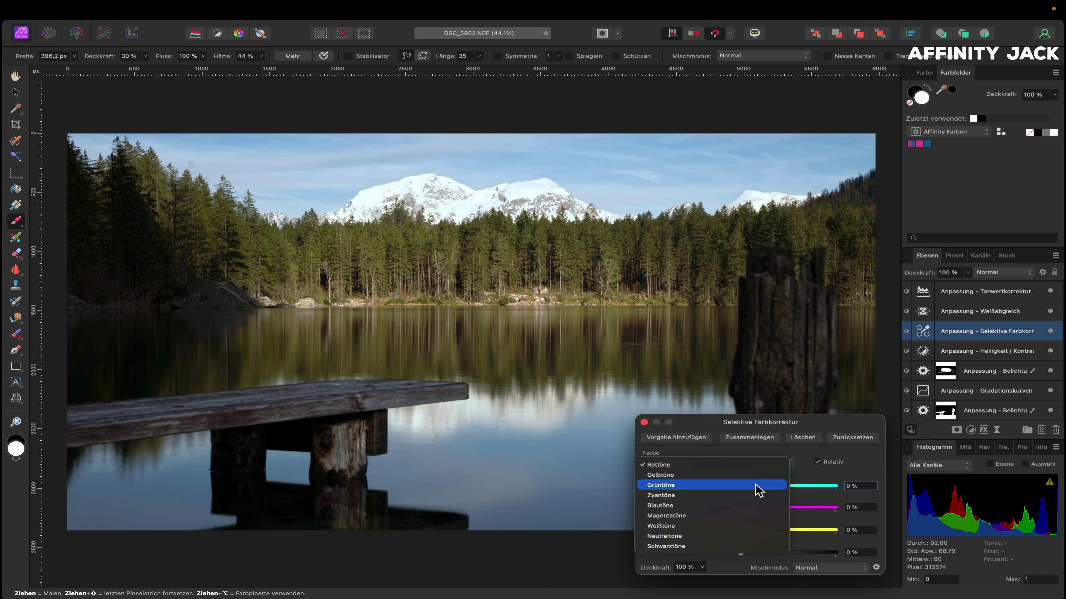
click(754, 475)
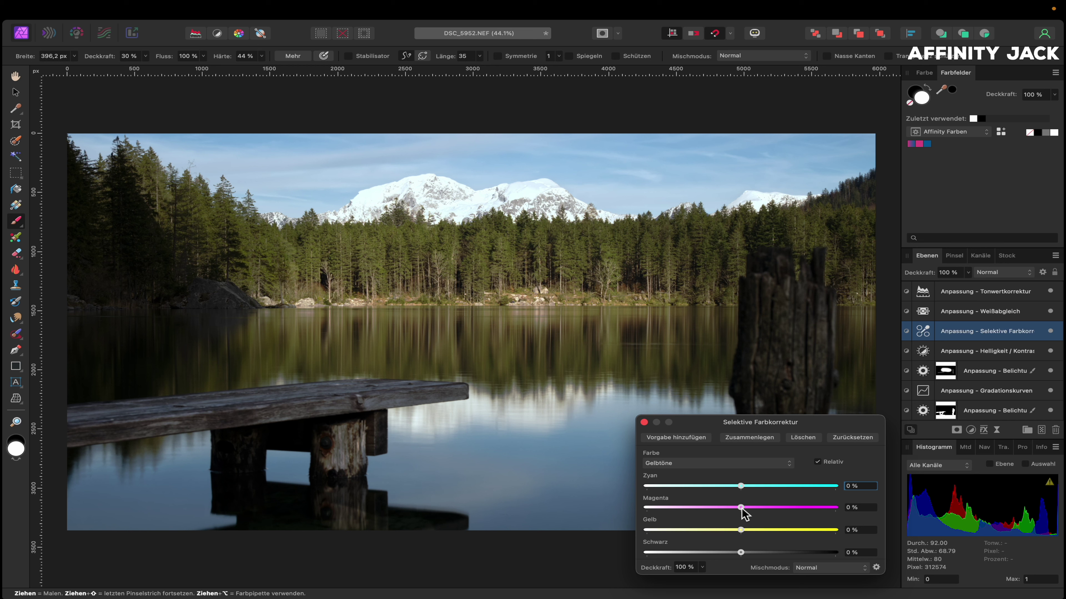
drag(740, 508, 717, 508)
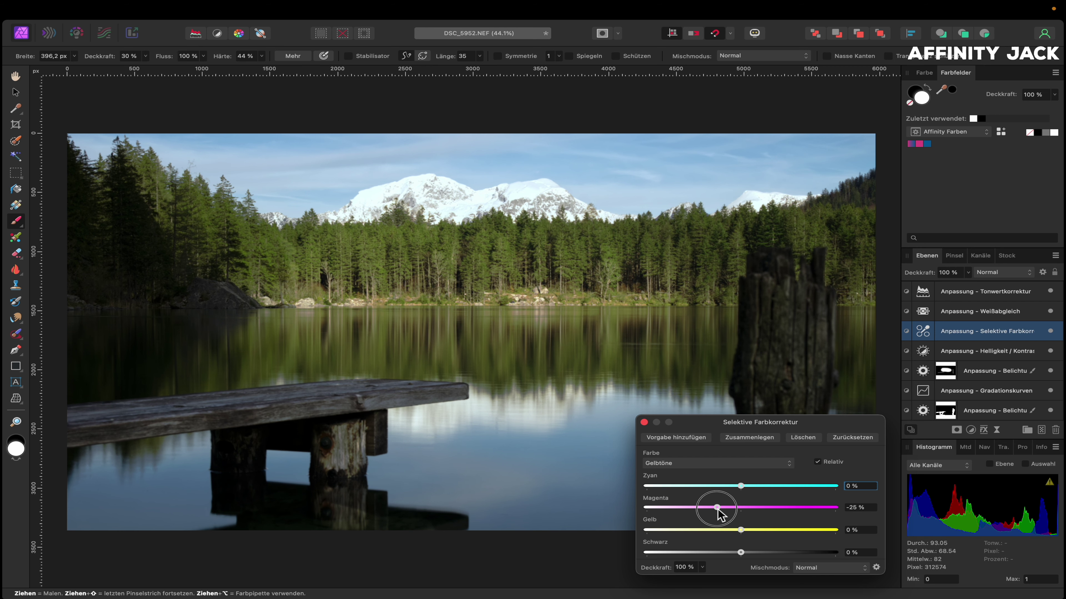
click(644, 422)
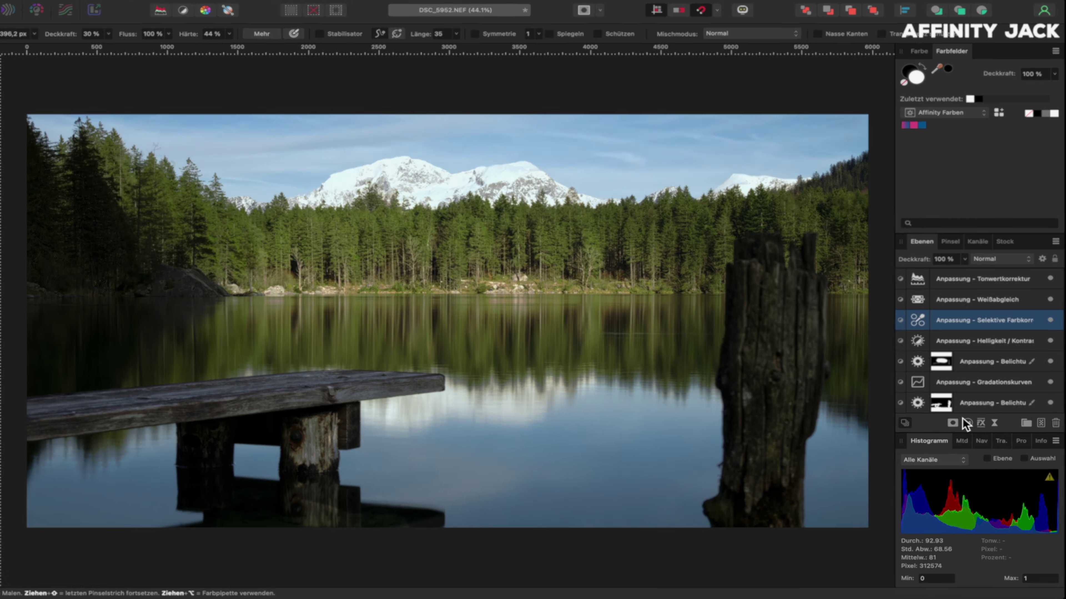
click(971, 430)
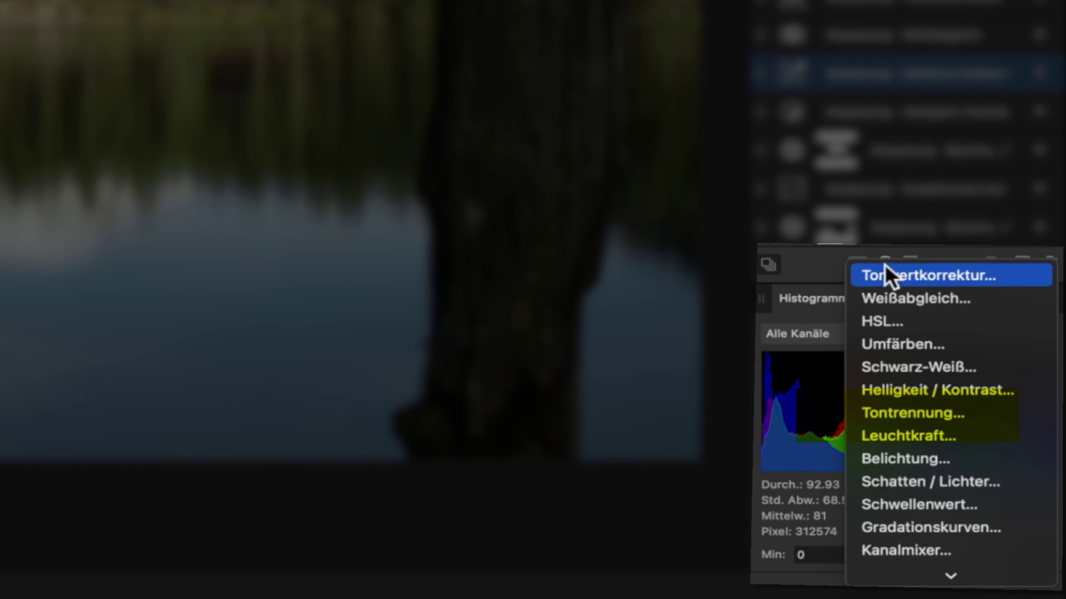
Step: Add a third Exposure adjustment at -1.022, gradient-masked from the top edge to the peaks
click(928, 462)
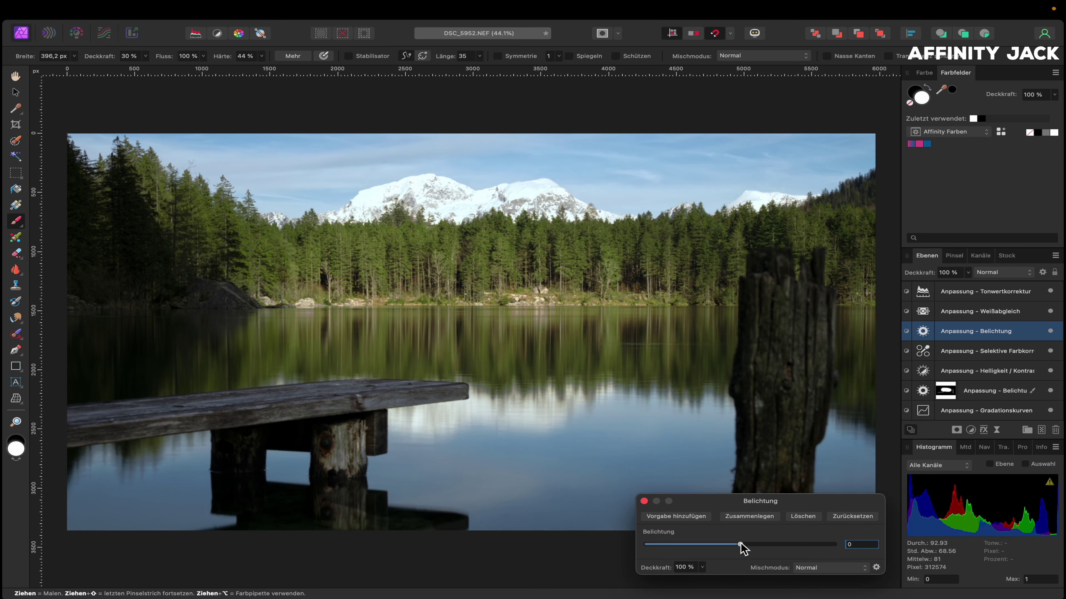
drag(740, 545, 733, 545)
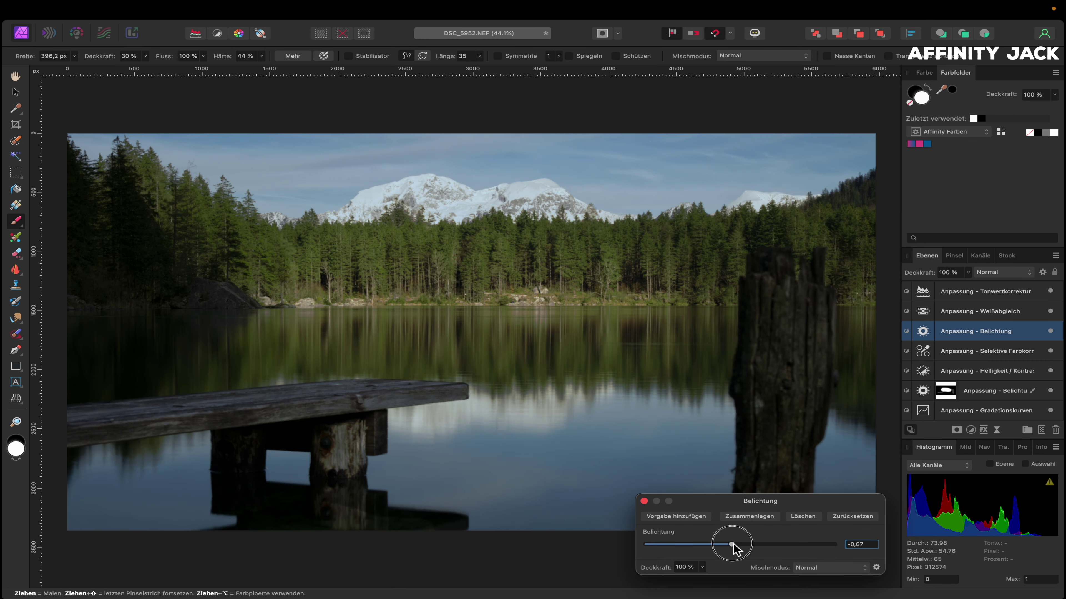
click(644, 501)
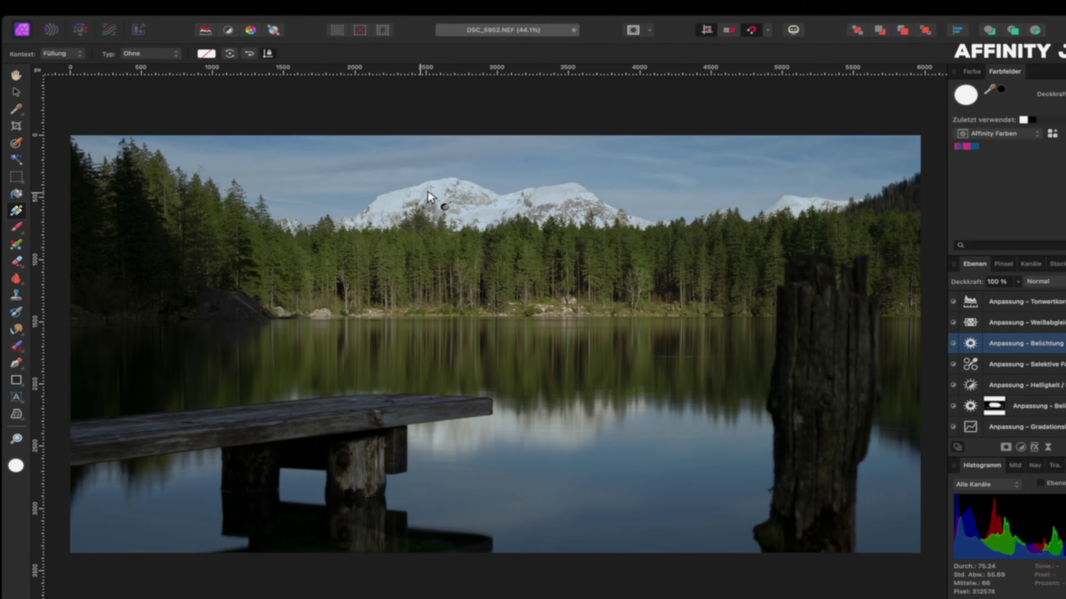
drag(470, 133, 471, 178)
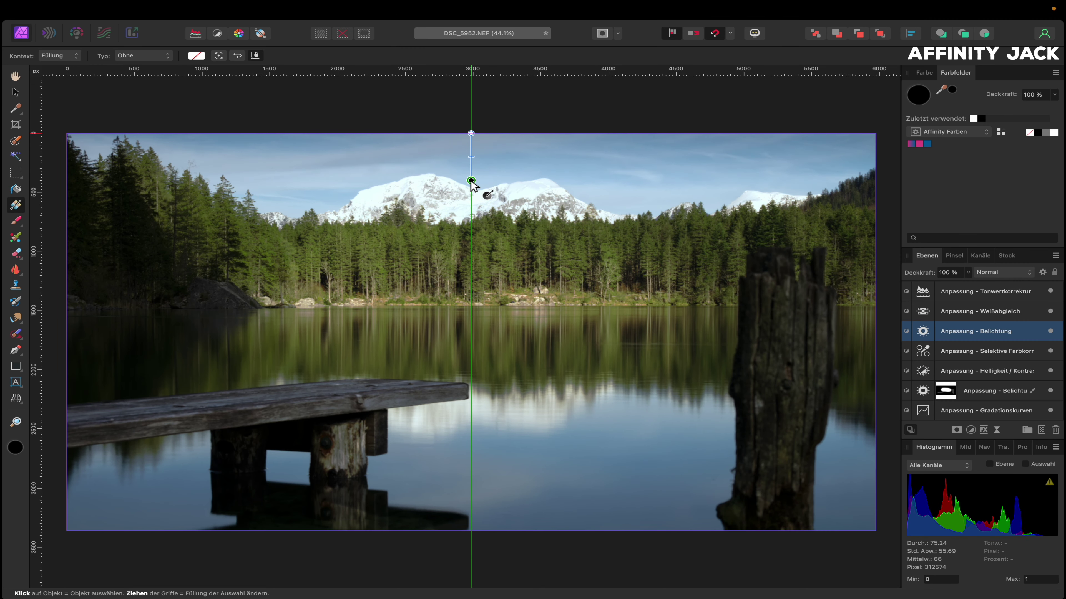
drag(471, 179, 471, 181)
double_click(929, 338)
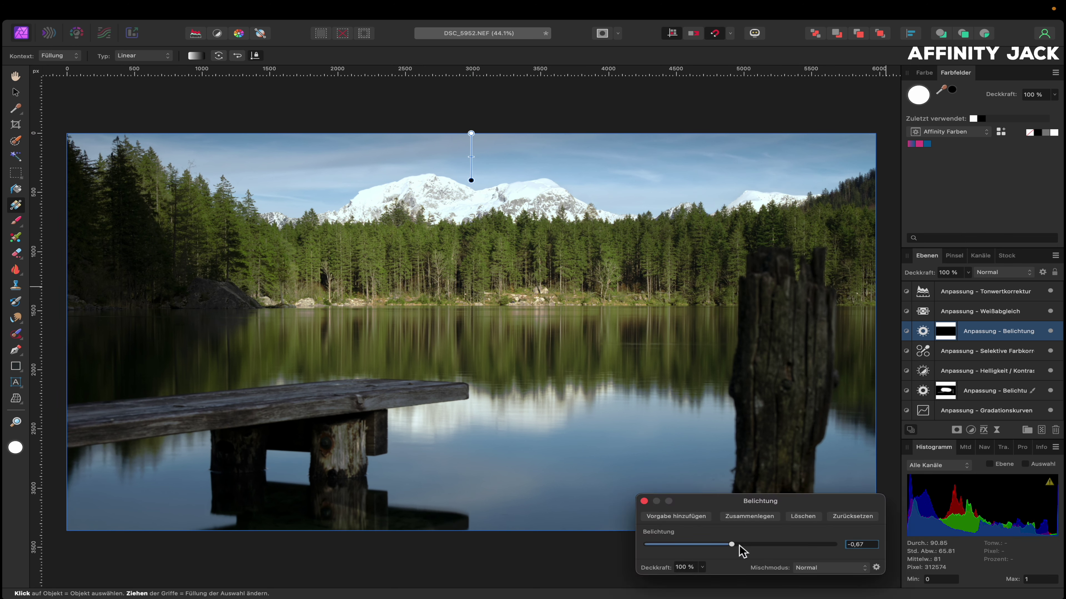
drag(732, 546, 727, 547)
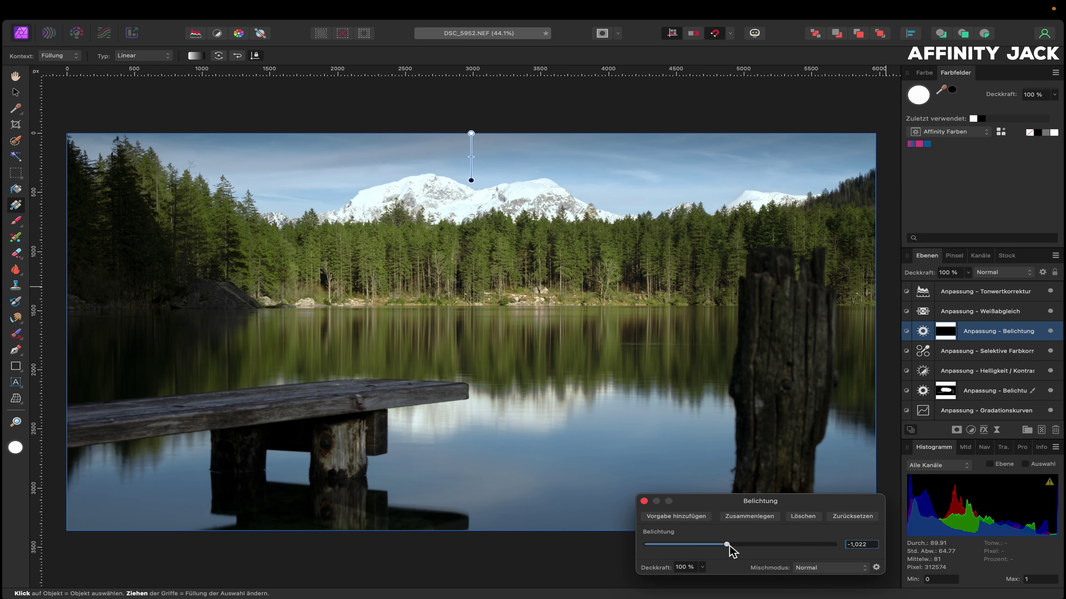
click(644, 501)
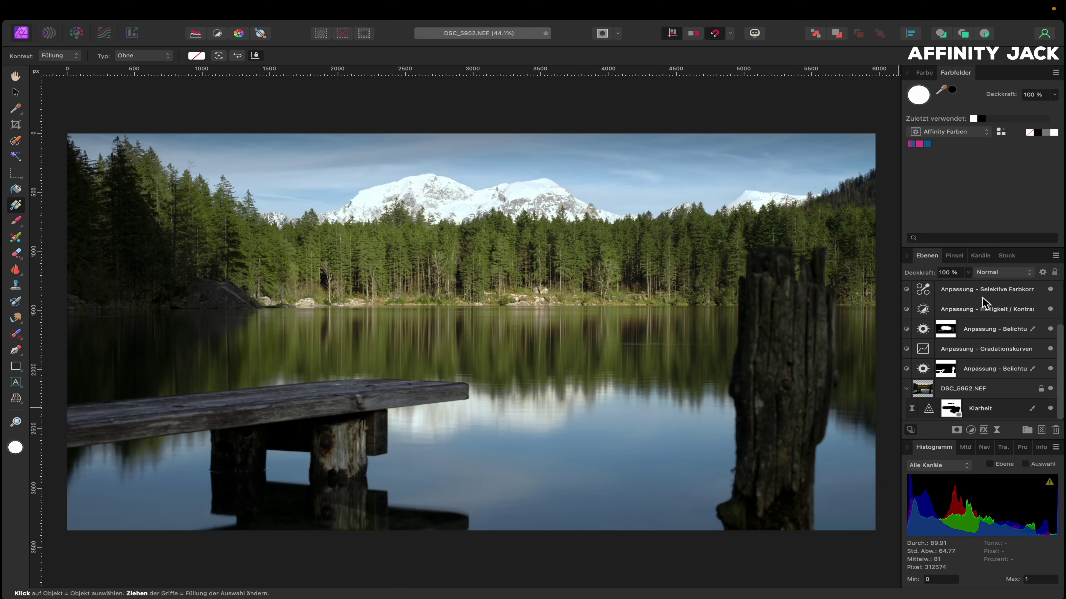
shift+click(1010, 372)
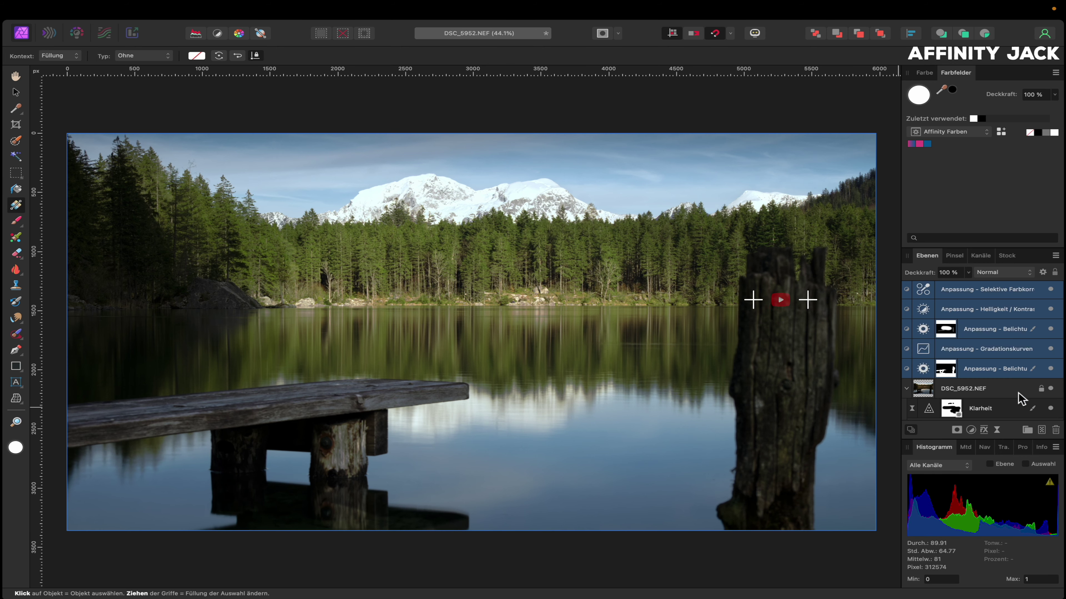
shift+click(1005, 416)
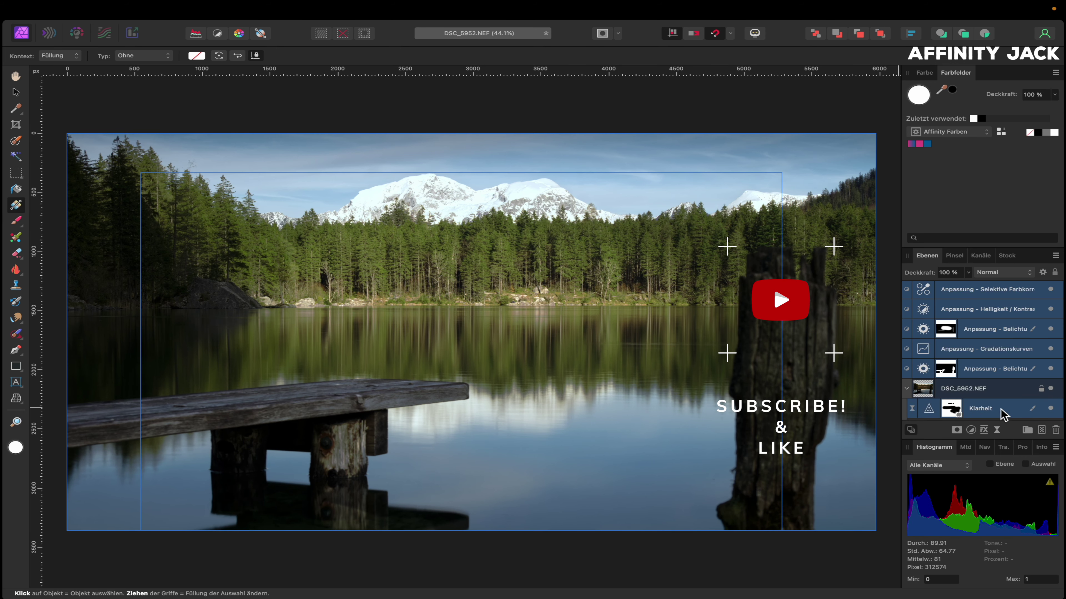
click(1051, 409)
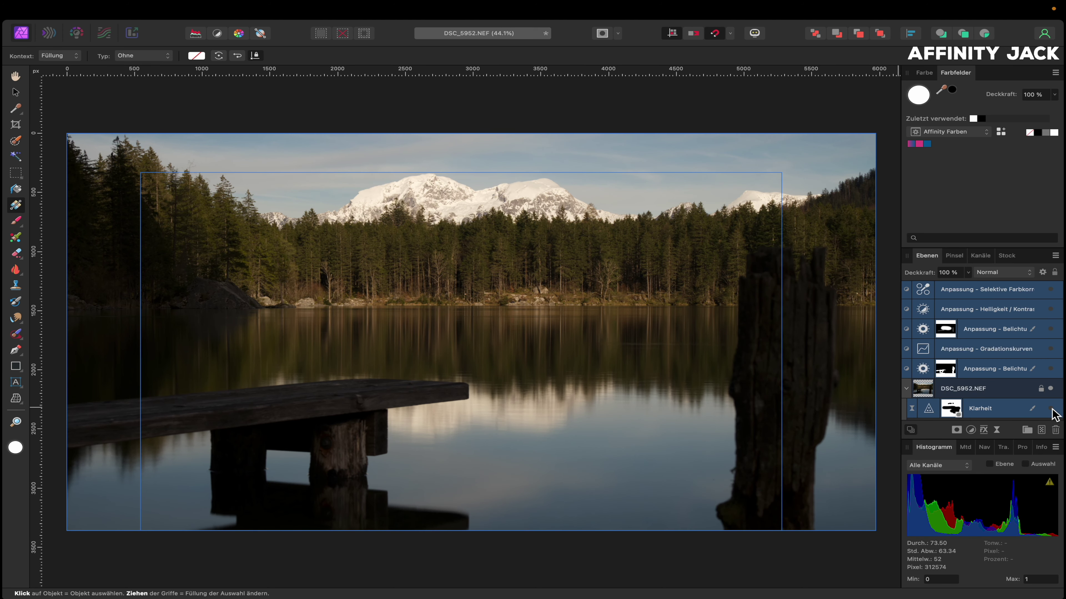
click(1051, 409)
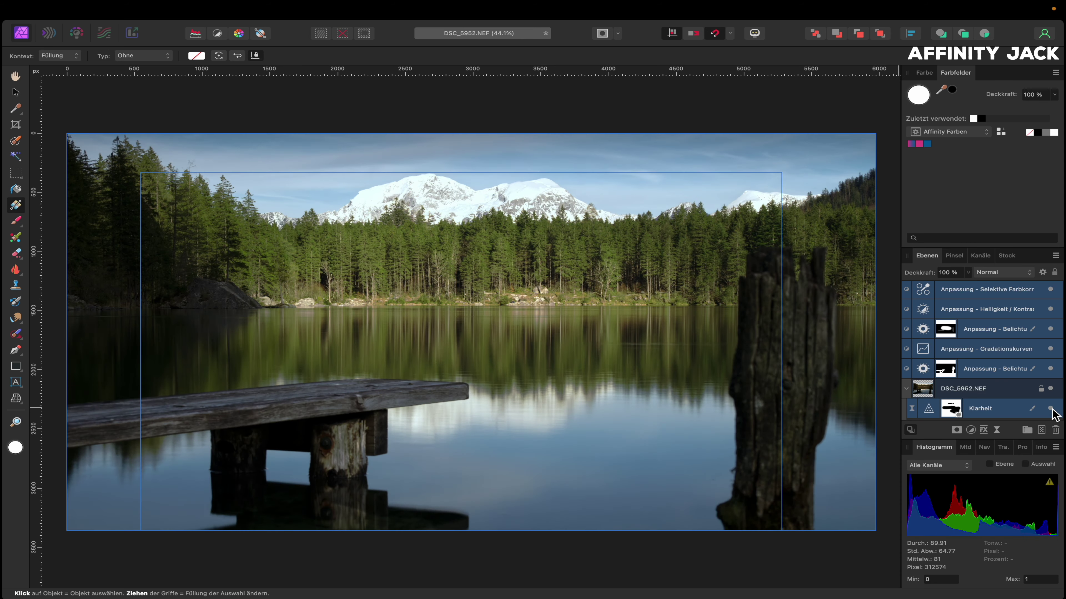